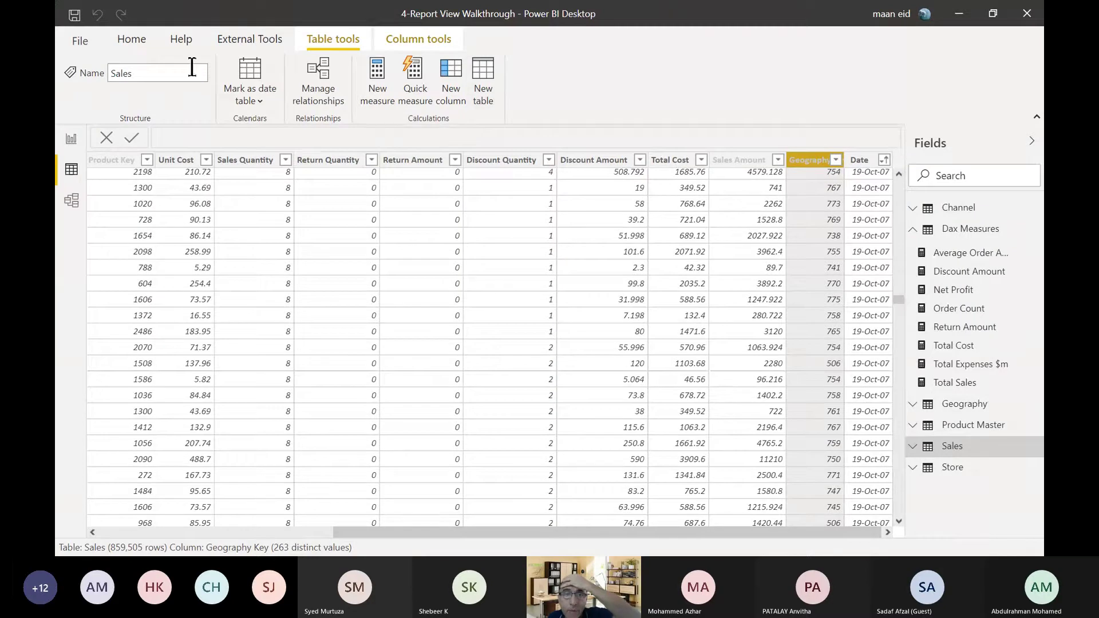
- In the model view, move the Dax Measures table slightly down, then widen and lengthen its box to fit all its measures
click(133, 40)
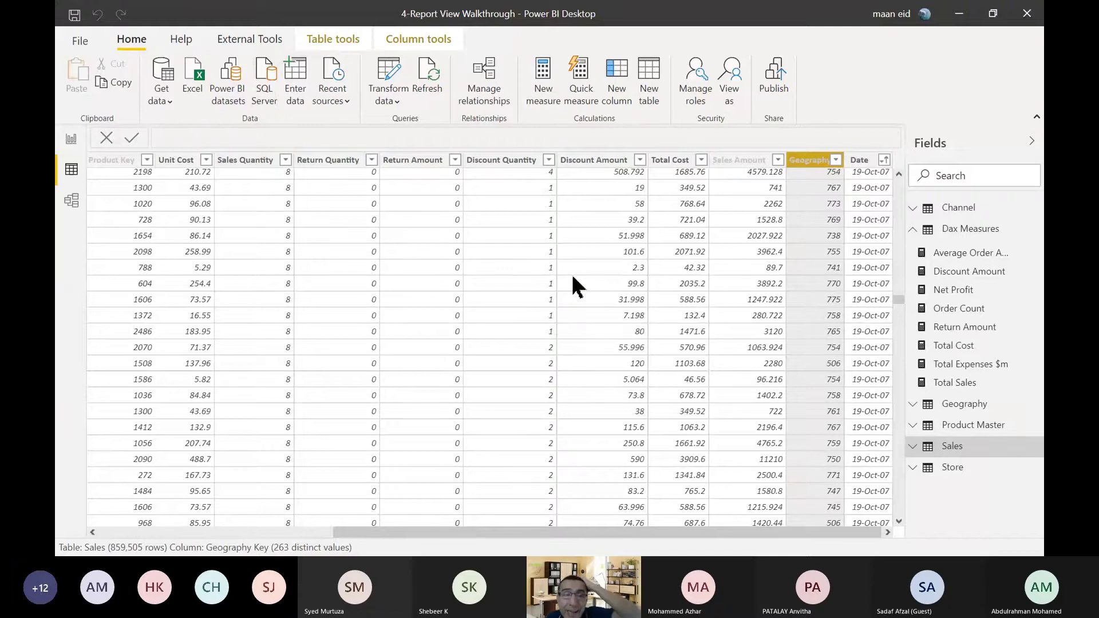
click(71, 202)
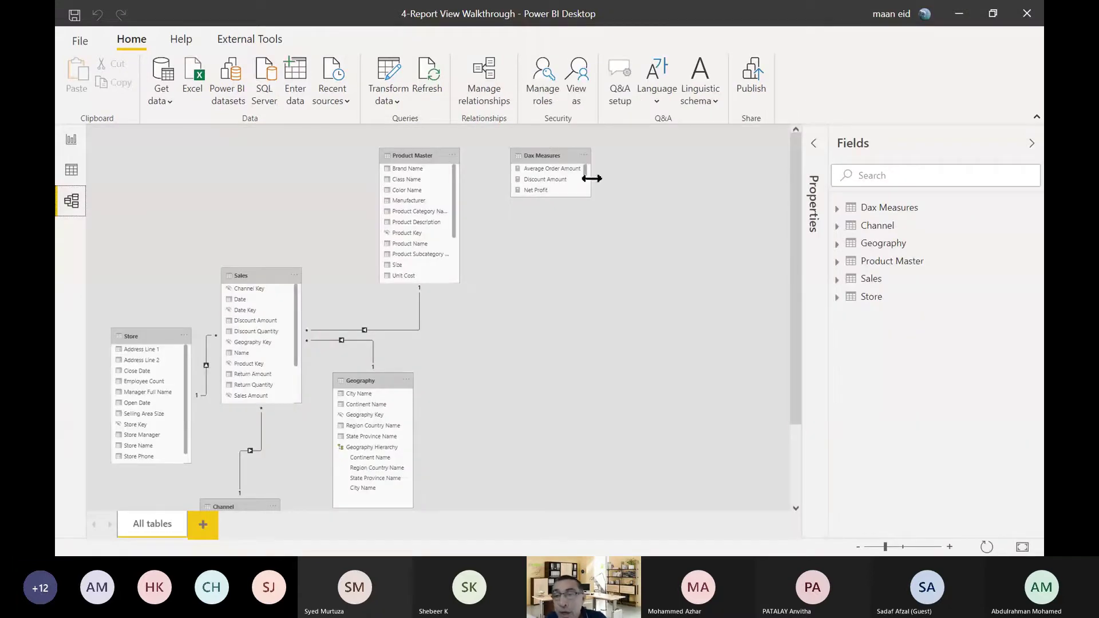
drag(553, 155, 554, 170)
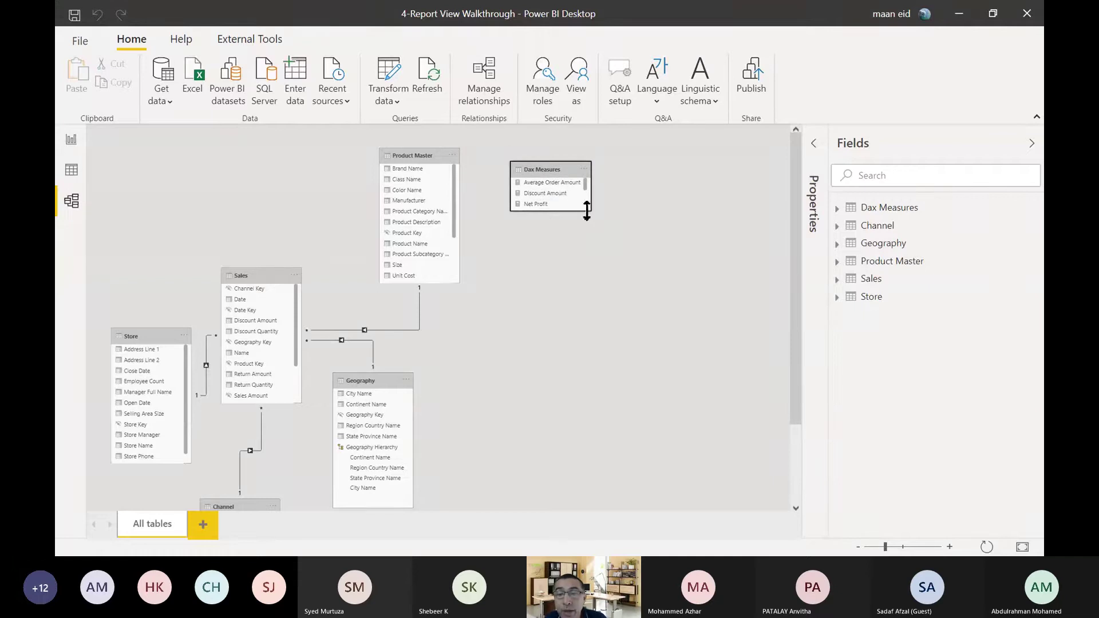
scroll(585, 206, down, 1)
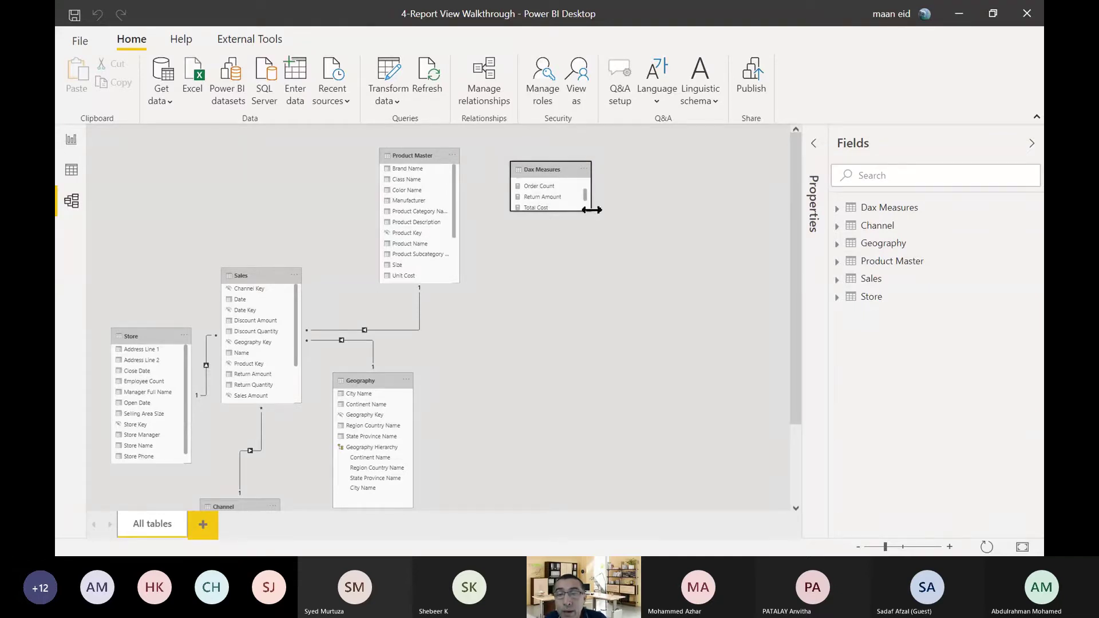
drag(590, 207, 646, 275)
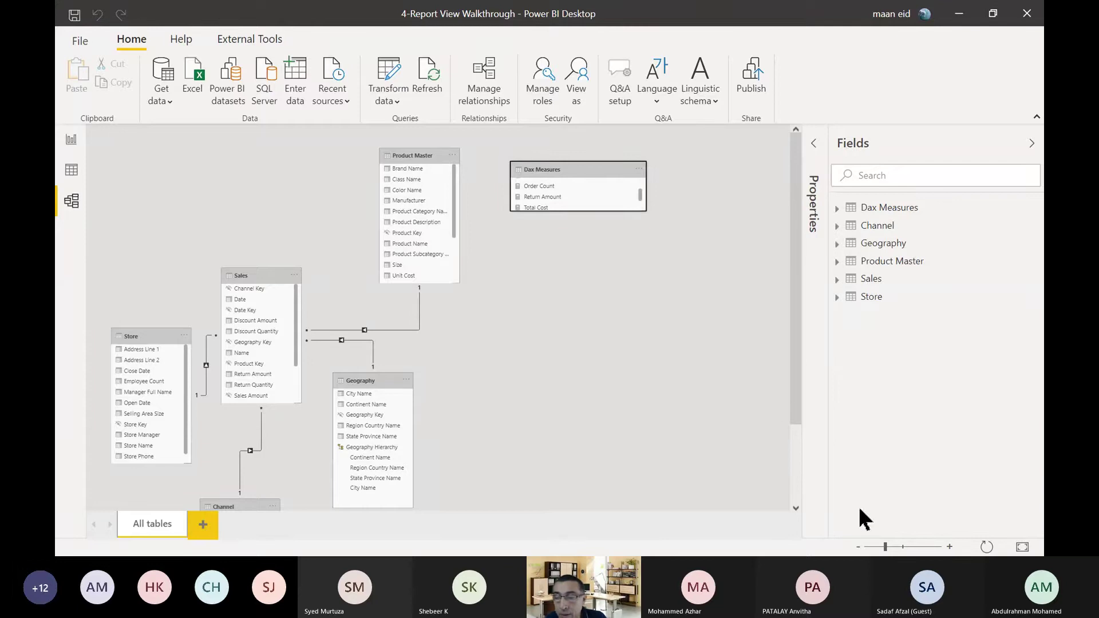
click(890, 546)
click(890, 546)
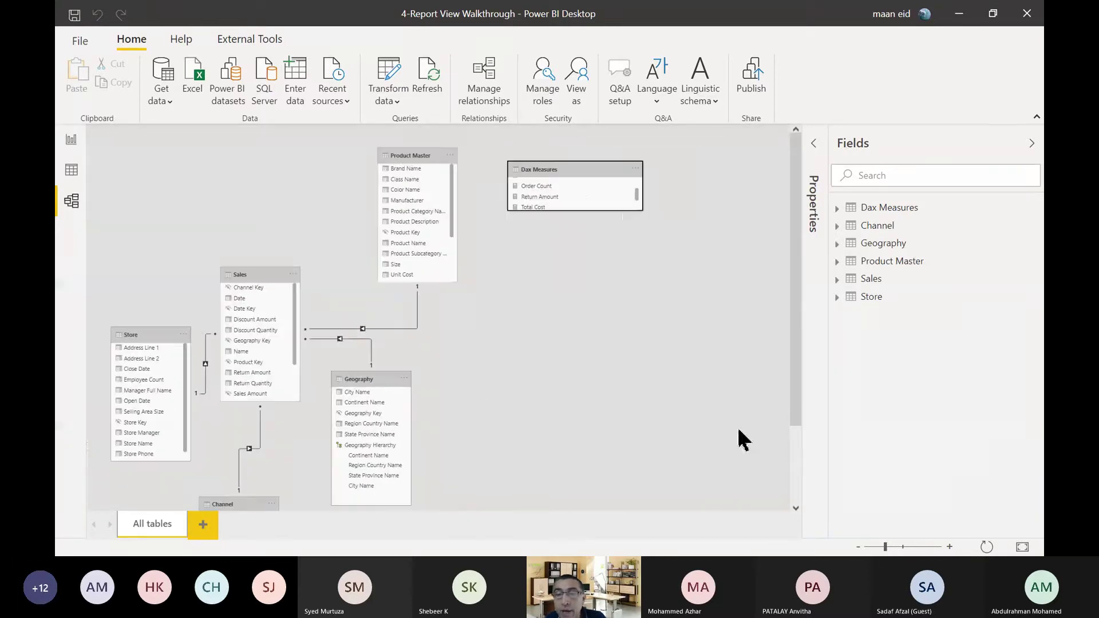
drag(594, 211, 603, 305)
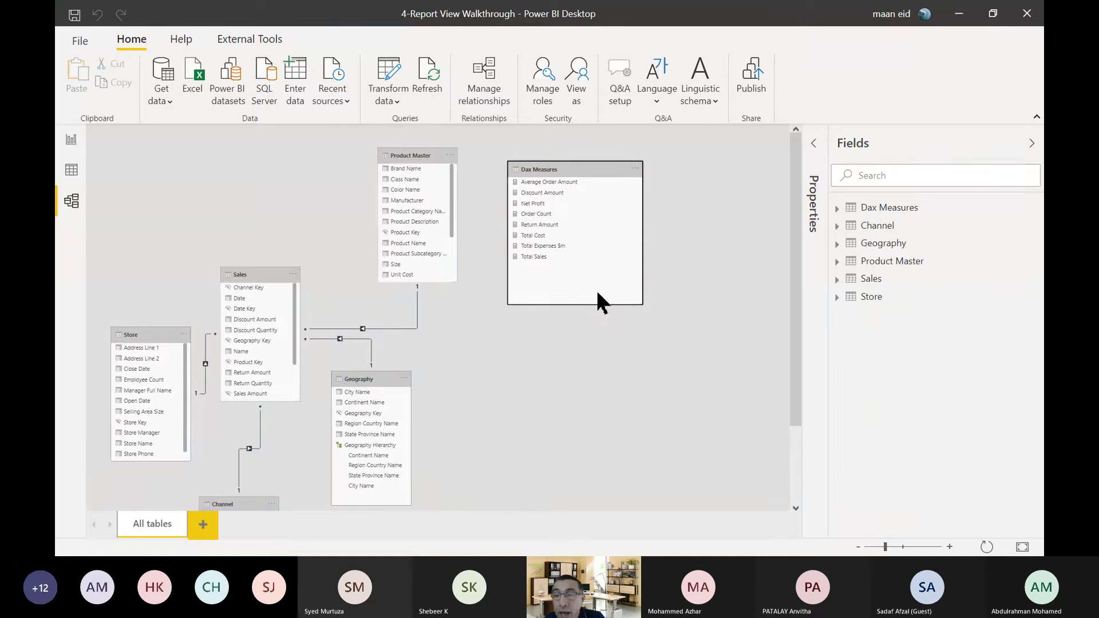
- Return to the data view and start a new calculated table named Calendar
click(71, 171)
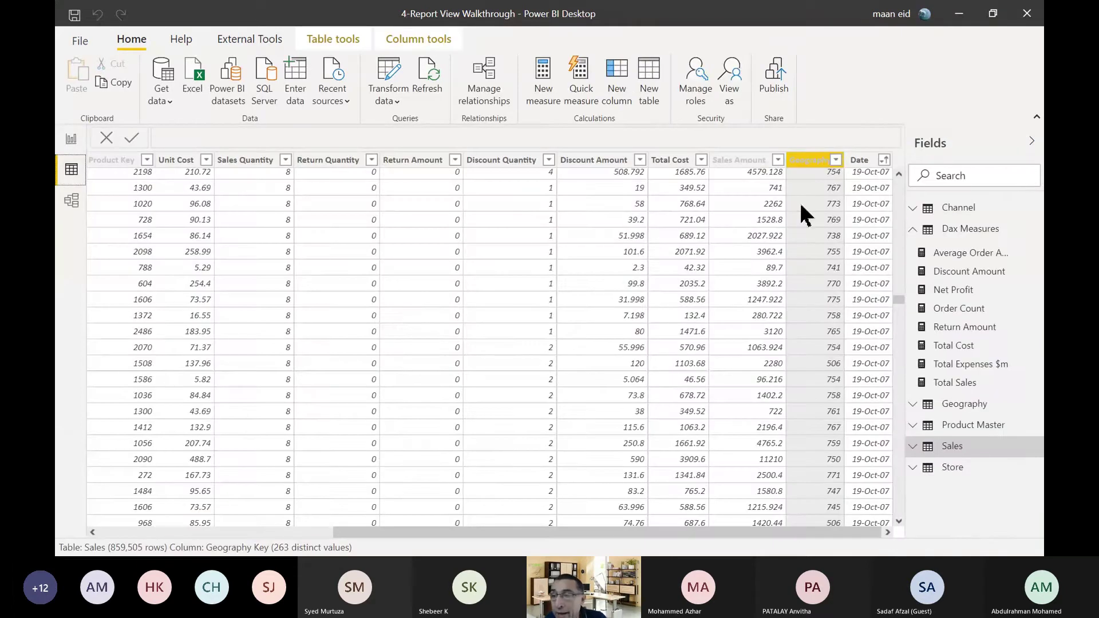
click(960, 235)
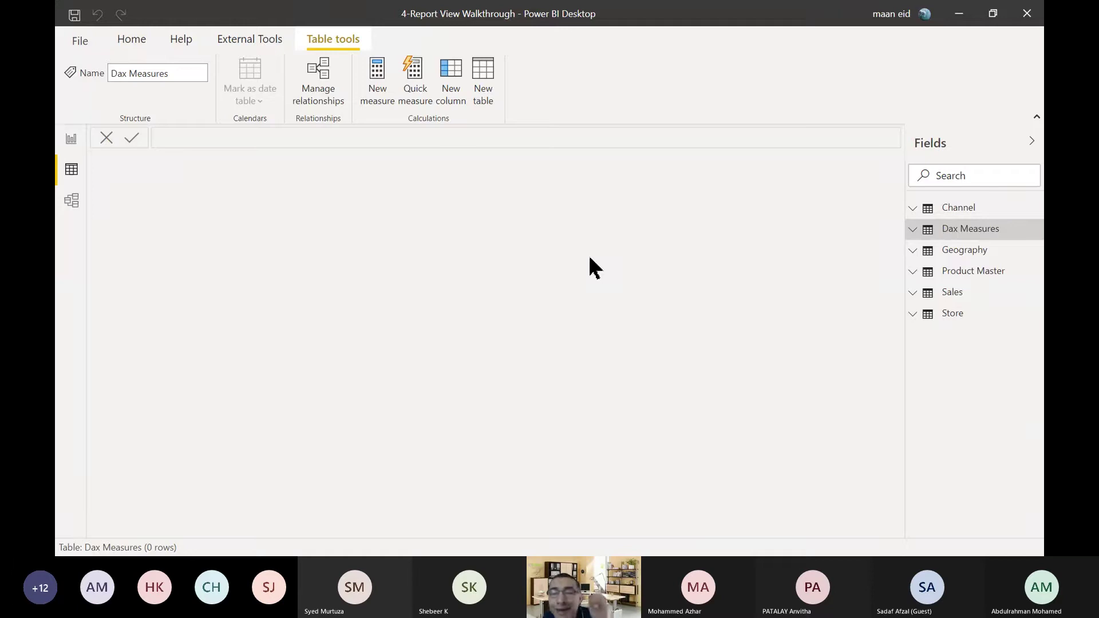
click(481, 91)
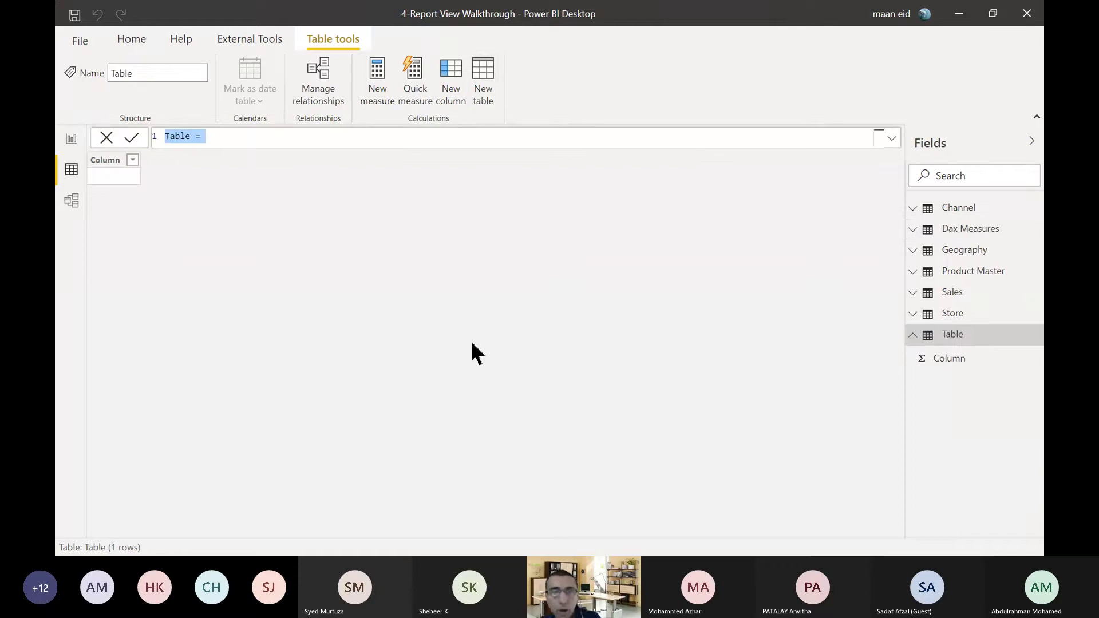
text(Ca)
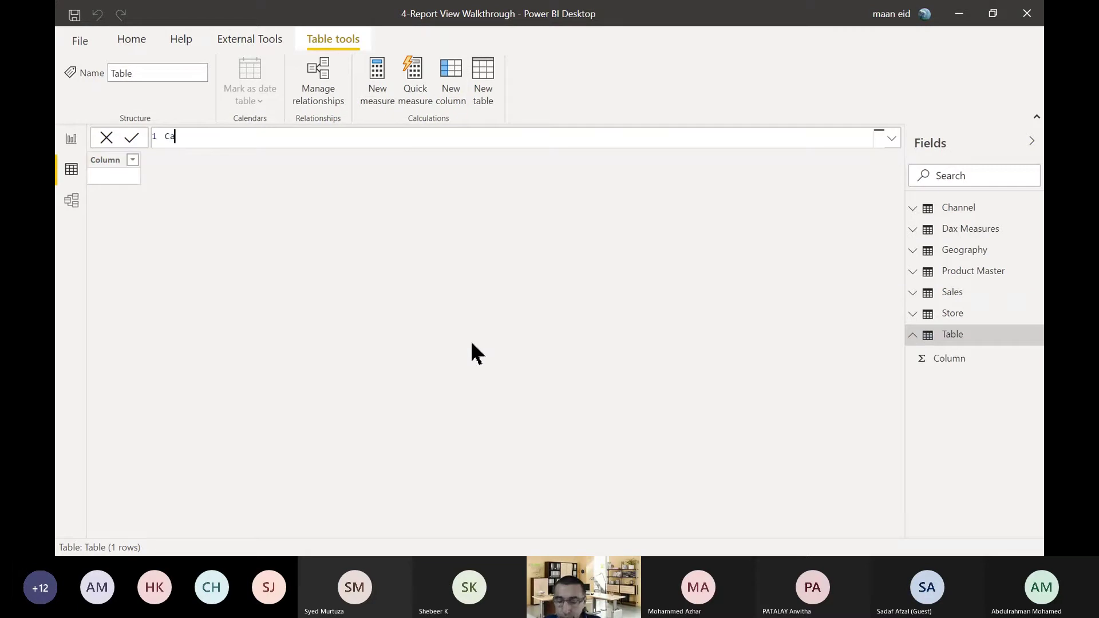
text(lendar)
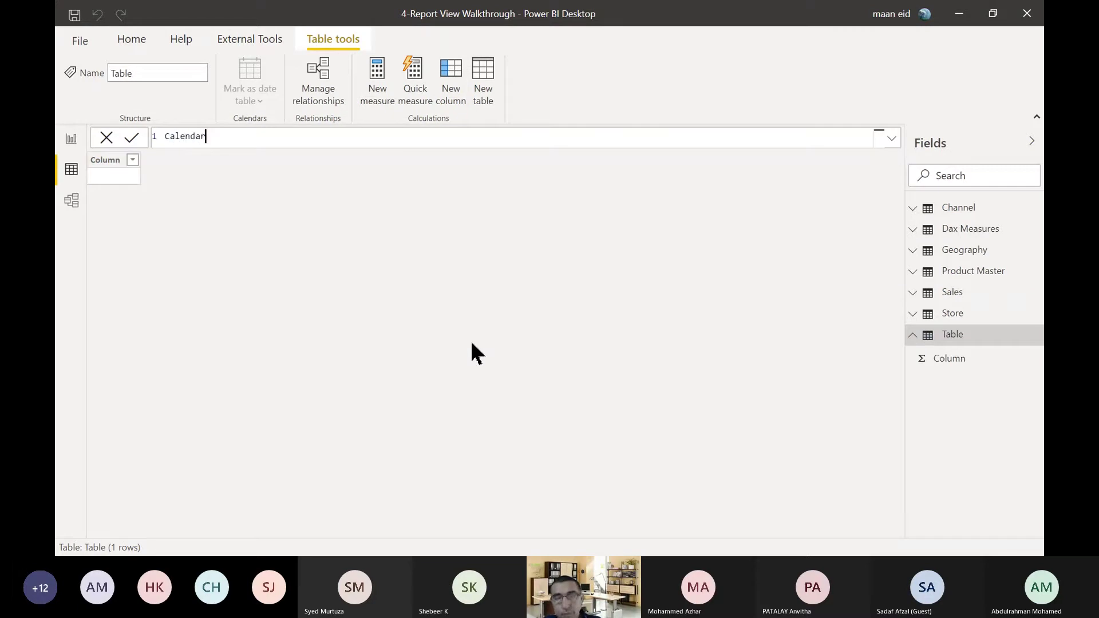
text( =)
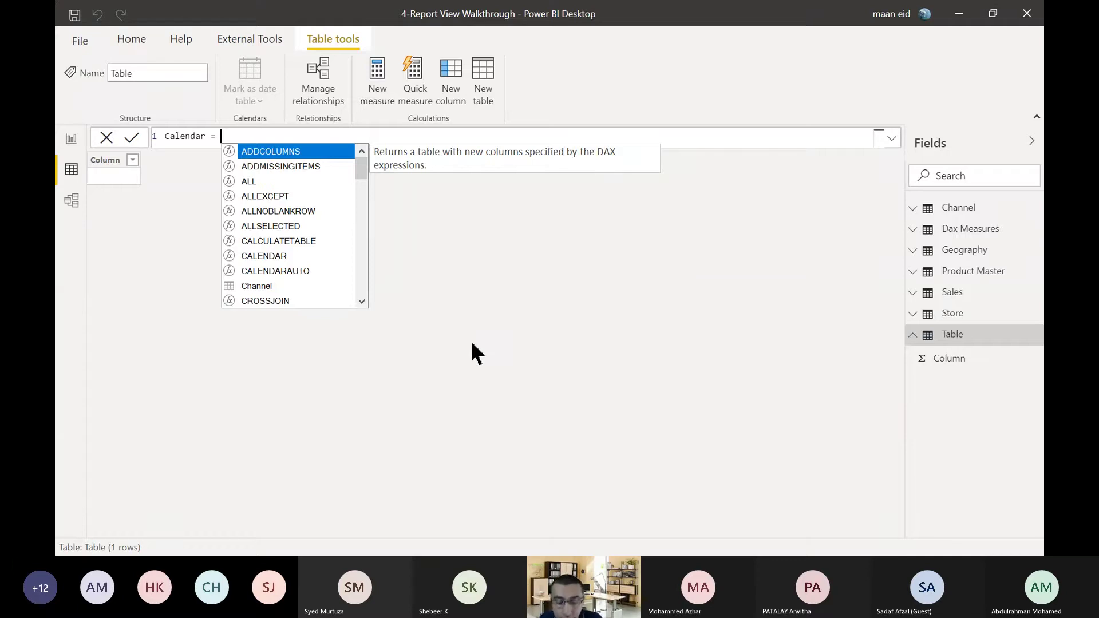
- Begin the Calendar table's formula with CALENDAR, using MIN(Sales[Date]) as the start date and opening a MAX function for the end date
text(cal)
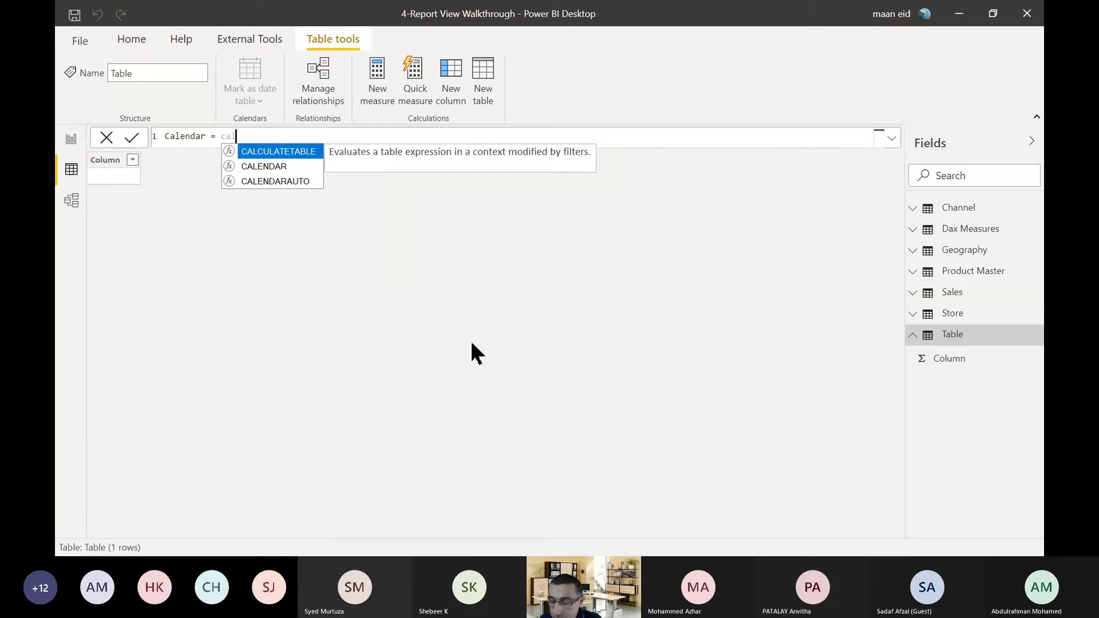
key(Down)
key(Tab)
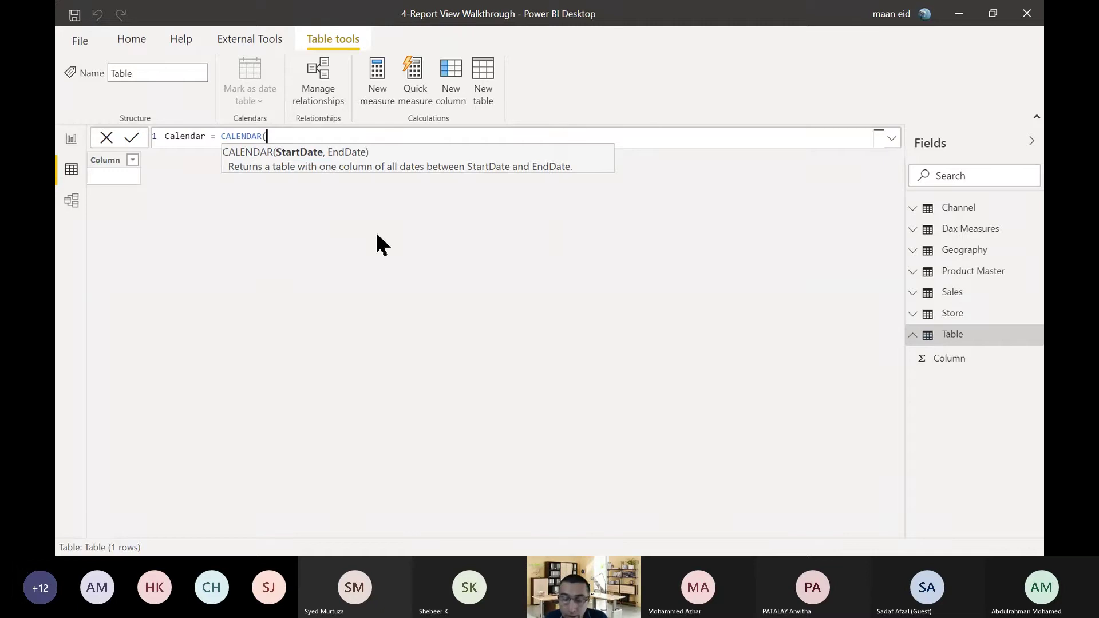
text(MIN()
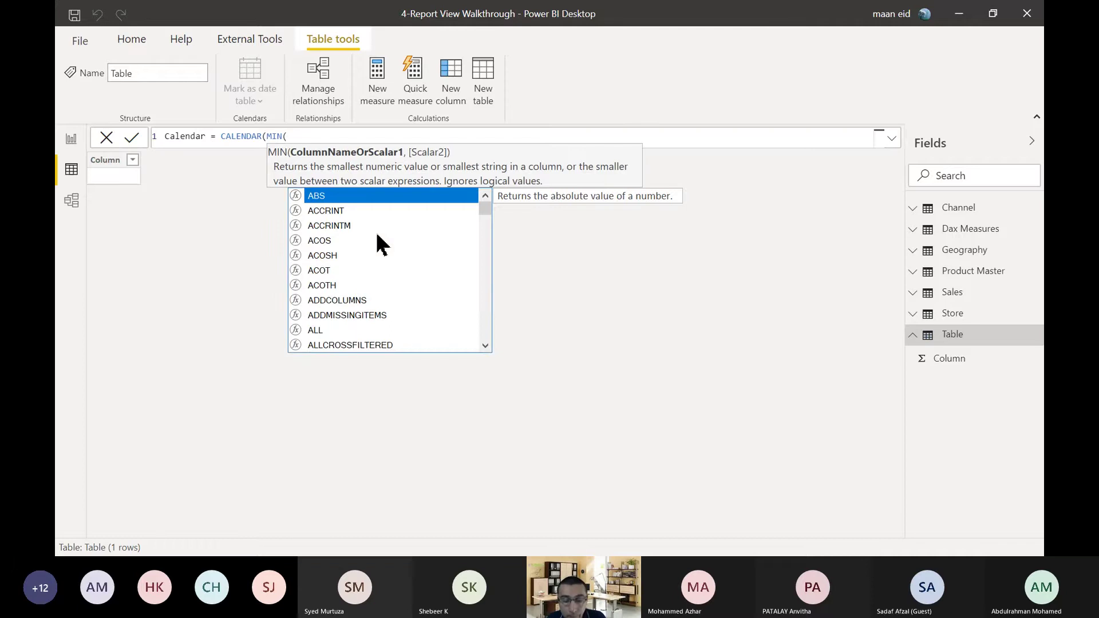
text(sales)
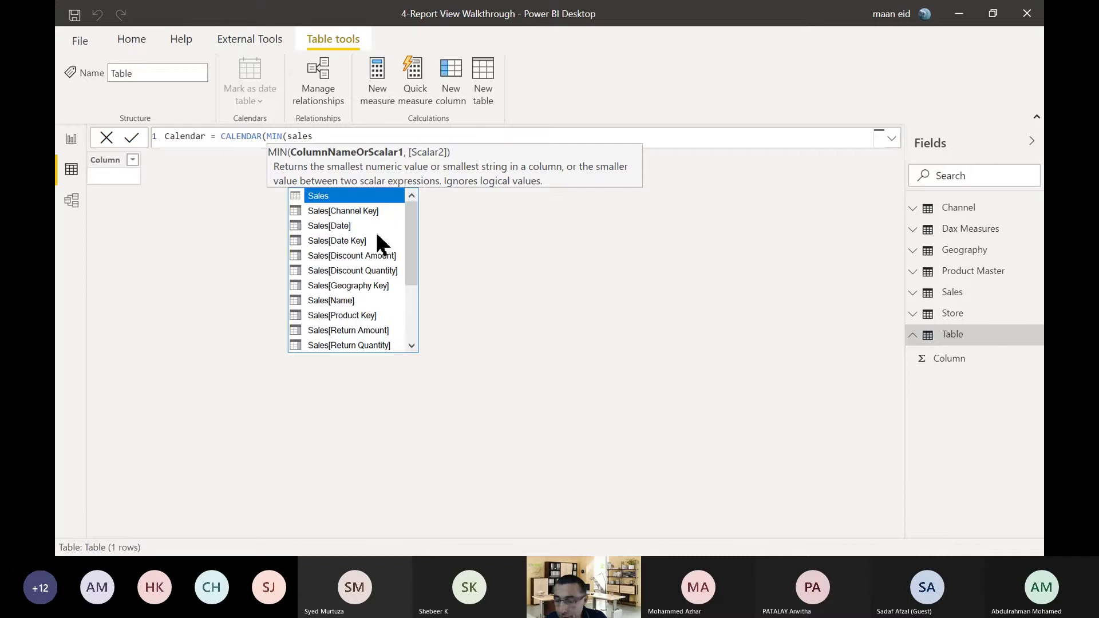
key(Down)
key(Down)
key(Tab)
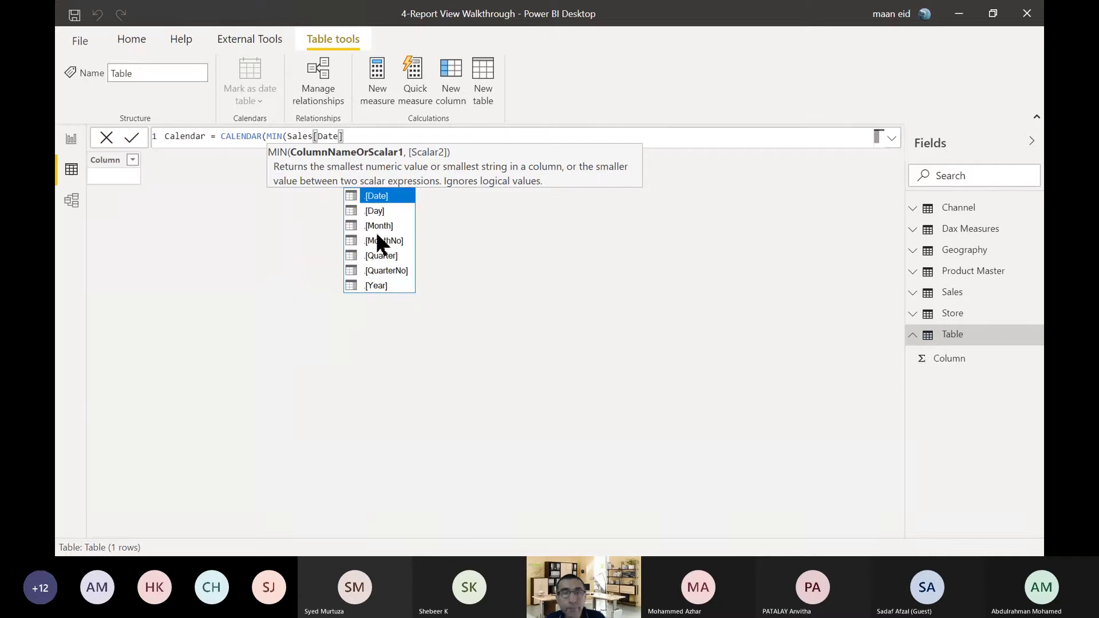
text(),)
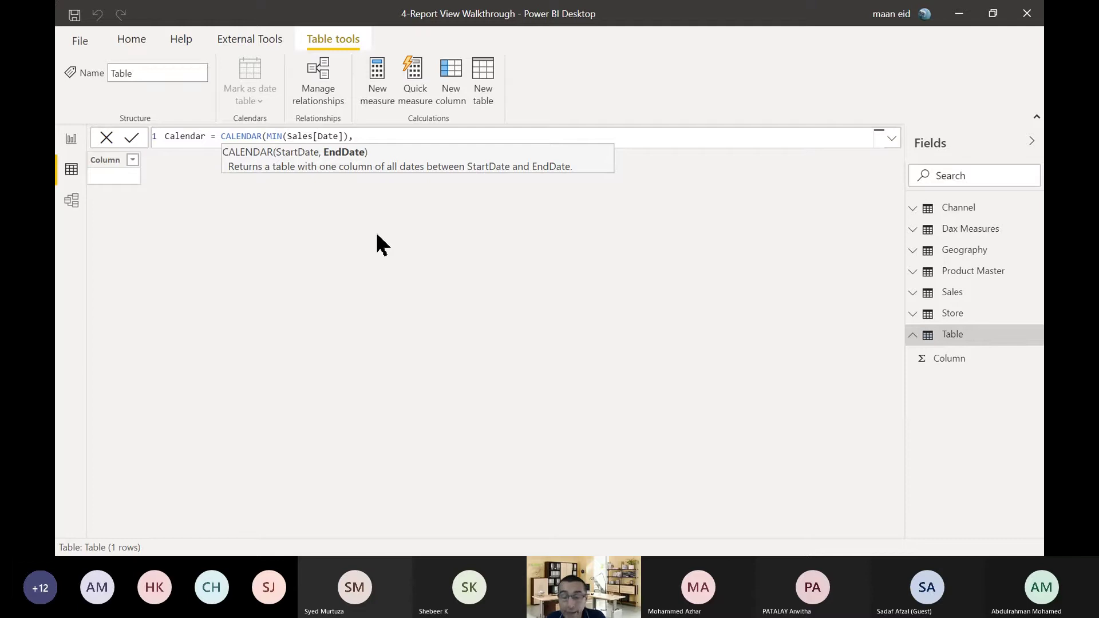
text(max)
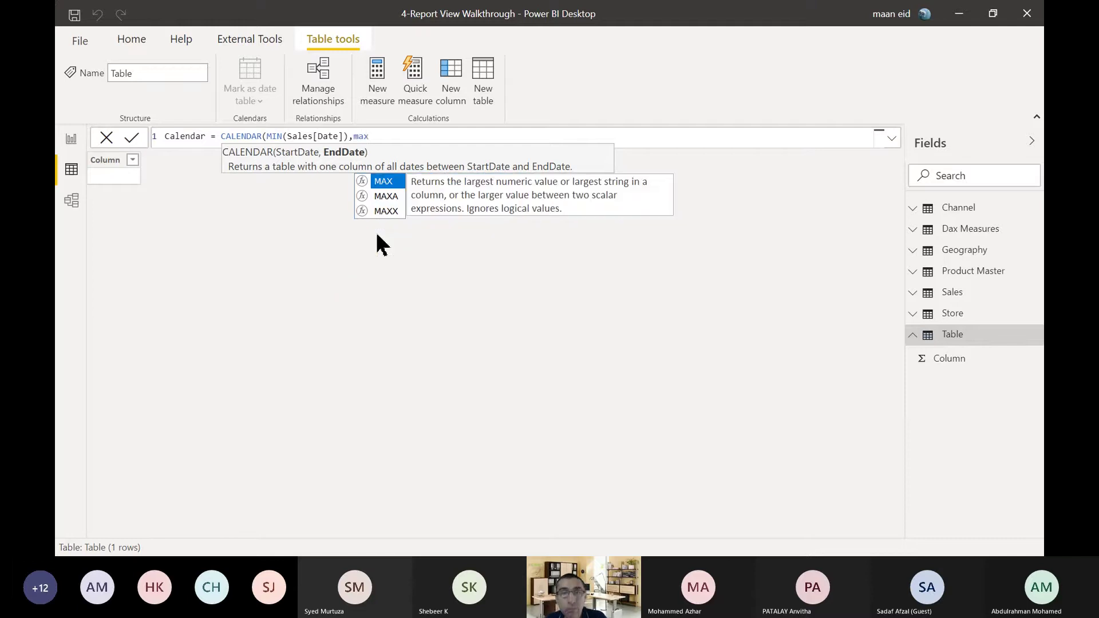
key(Tab)
text(d)
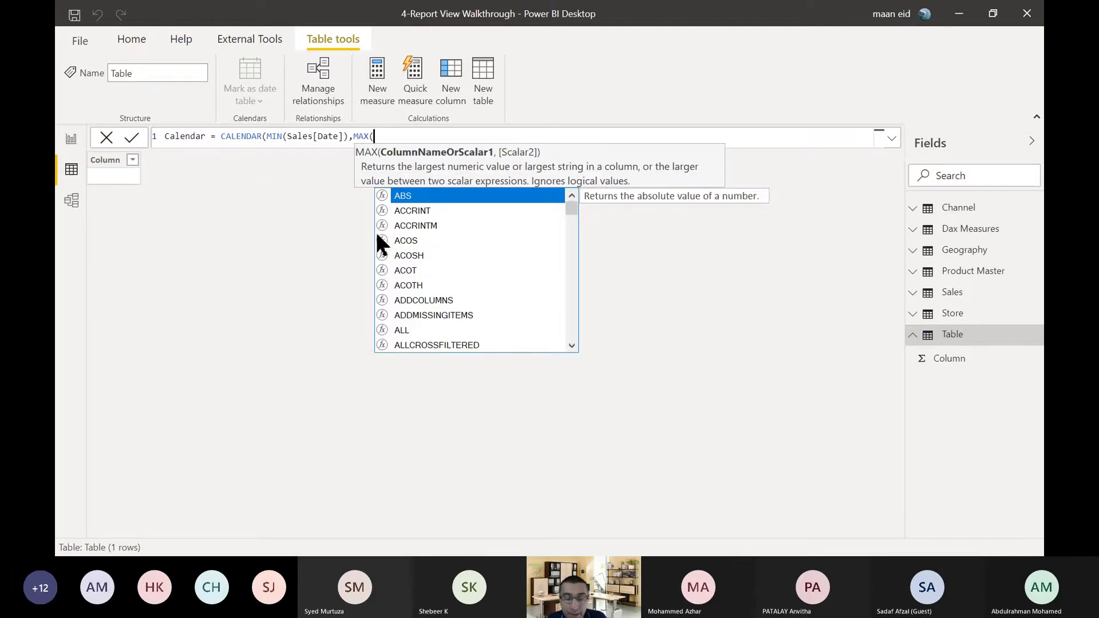
text(a)
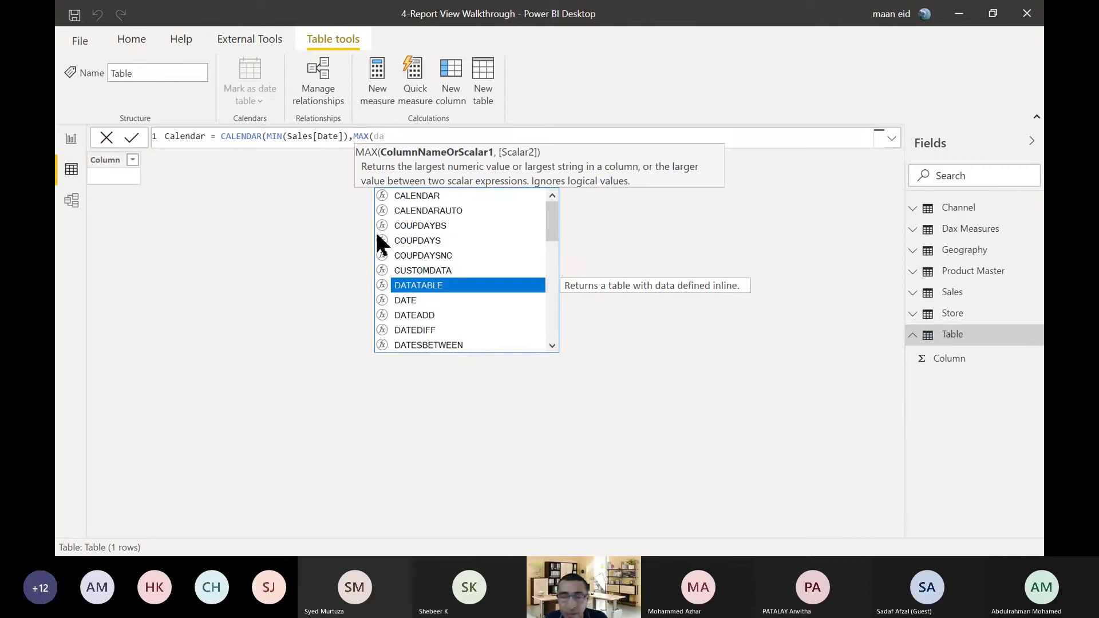
text(te)
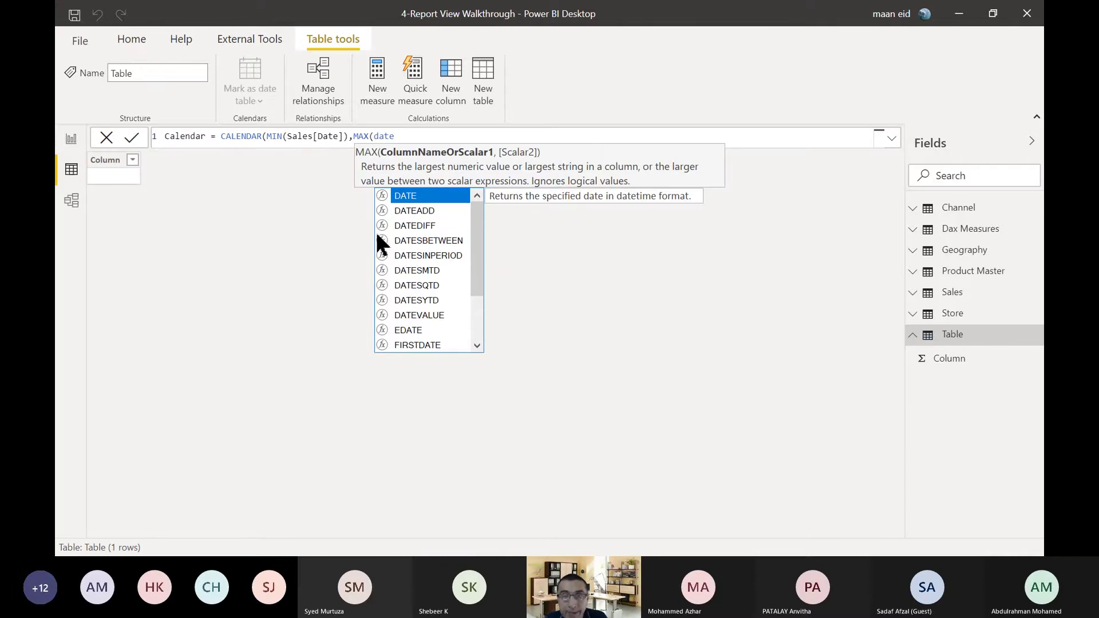
key(BackSpace)
key(BackSpace)
key(BackSpace)
key(BackSpace)
- Complete the end date as MAX(Sales[Date]), close the CALENDAR formula and commit it to create the table
text(sa)
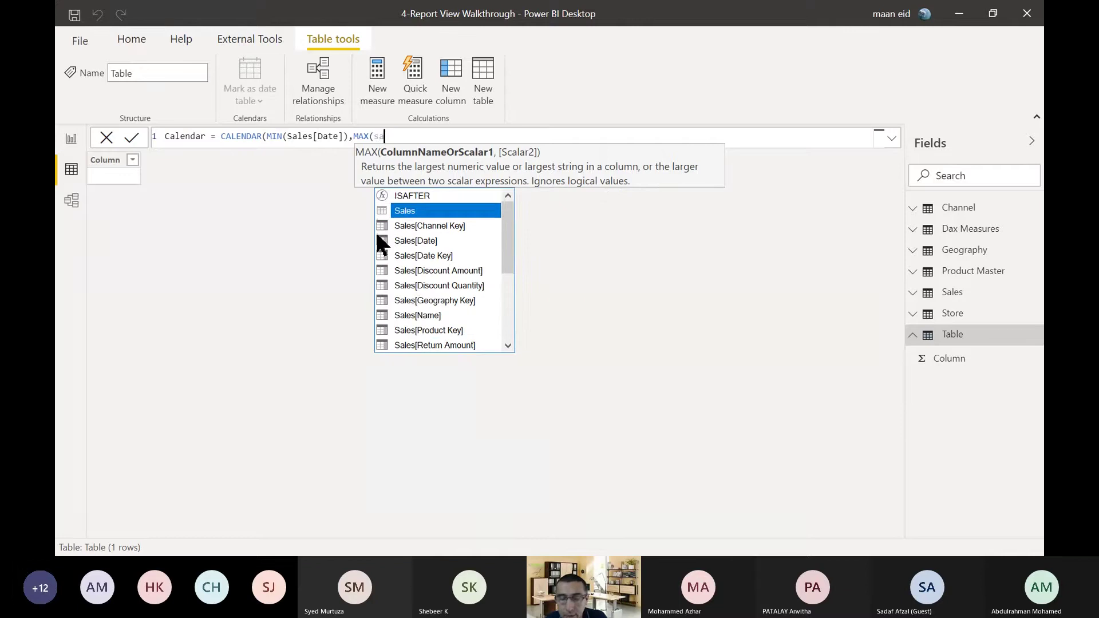
text(l)
key(Down)
key(Down)
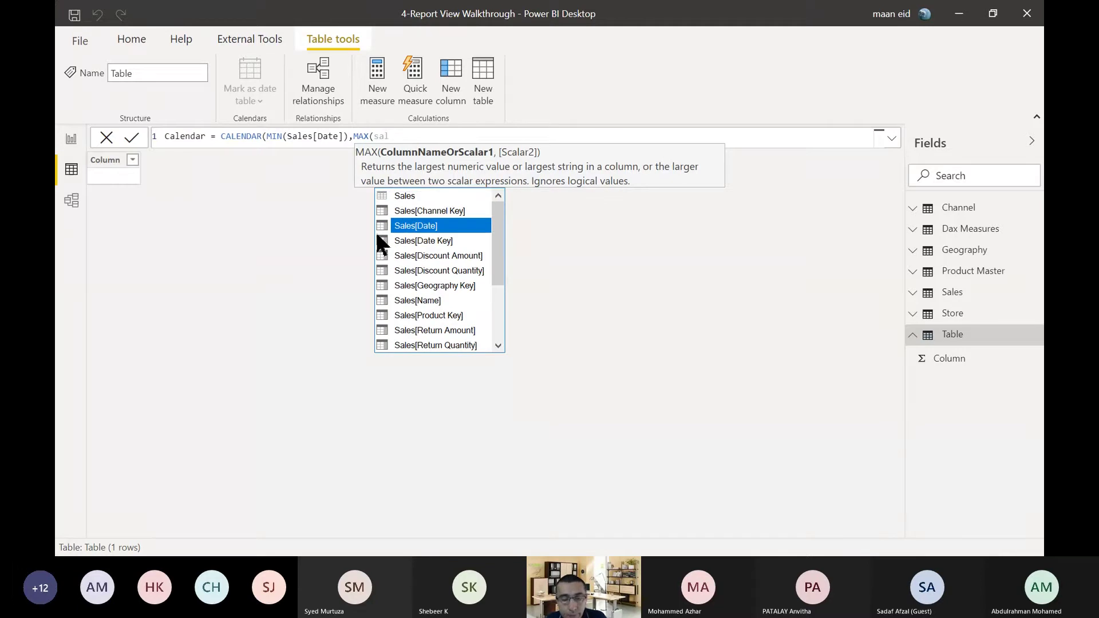
key(Tab)
text()))
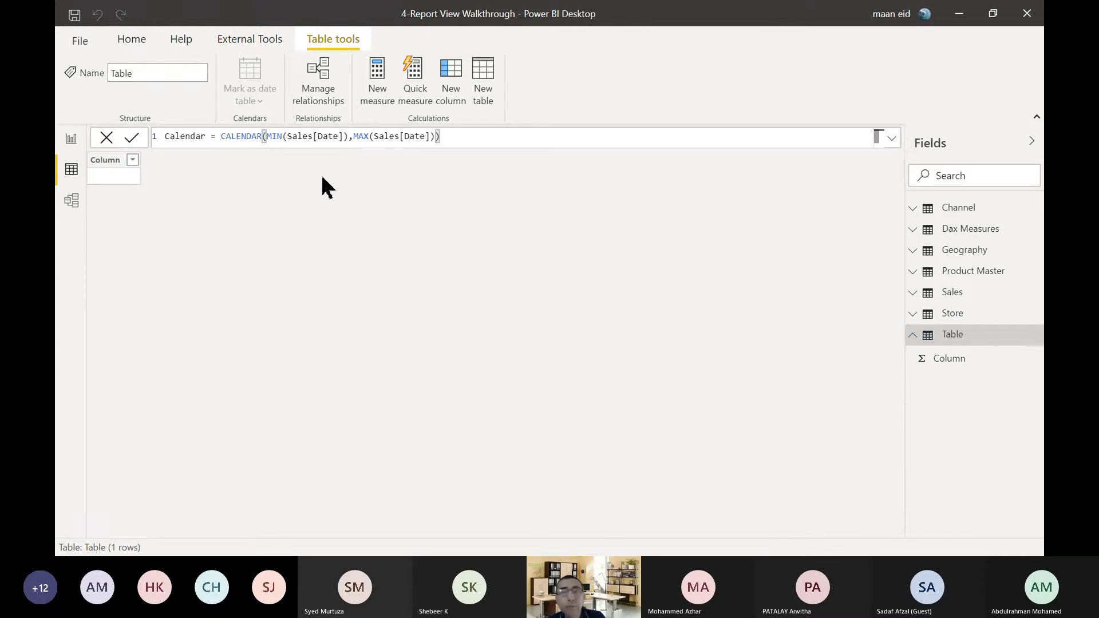
key(Return)
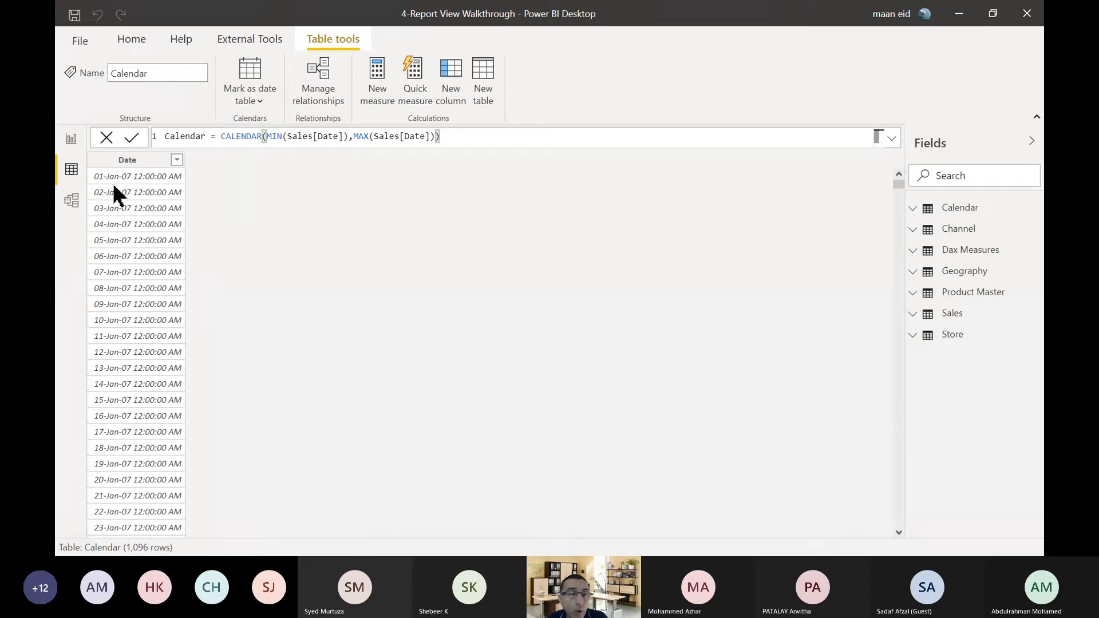
- Format the Calendar table's Date column as *14-Mar-01 (dd-mmm-yy) and switch to the report view
scroll(118, 208, down, 10)
scroll(138, 261, down, 20)
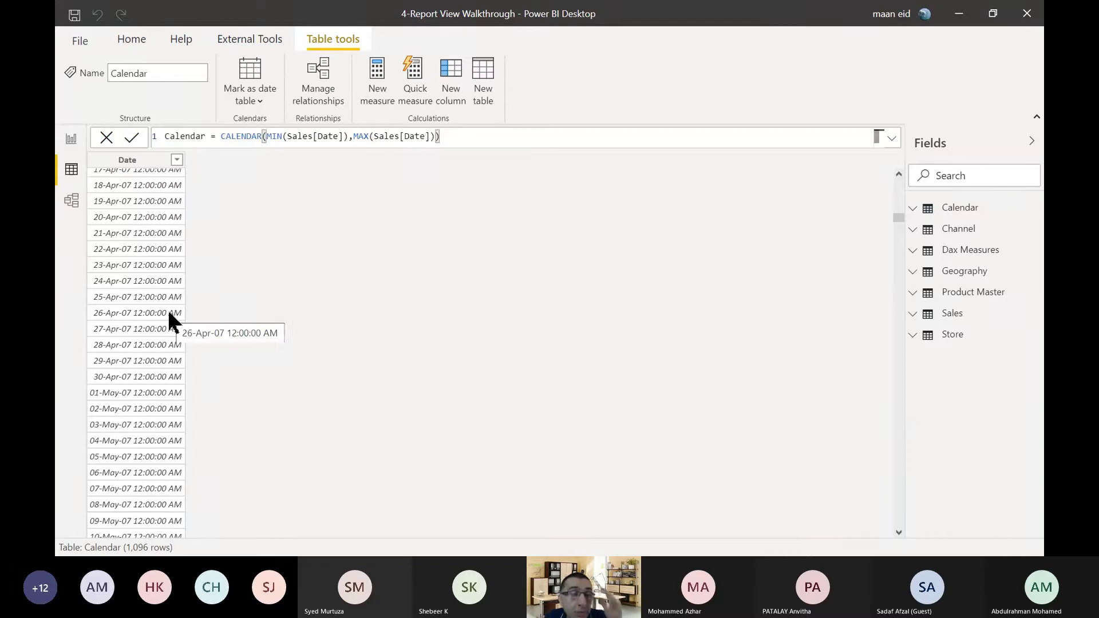
scroll(167, 310, down, 13)
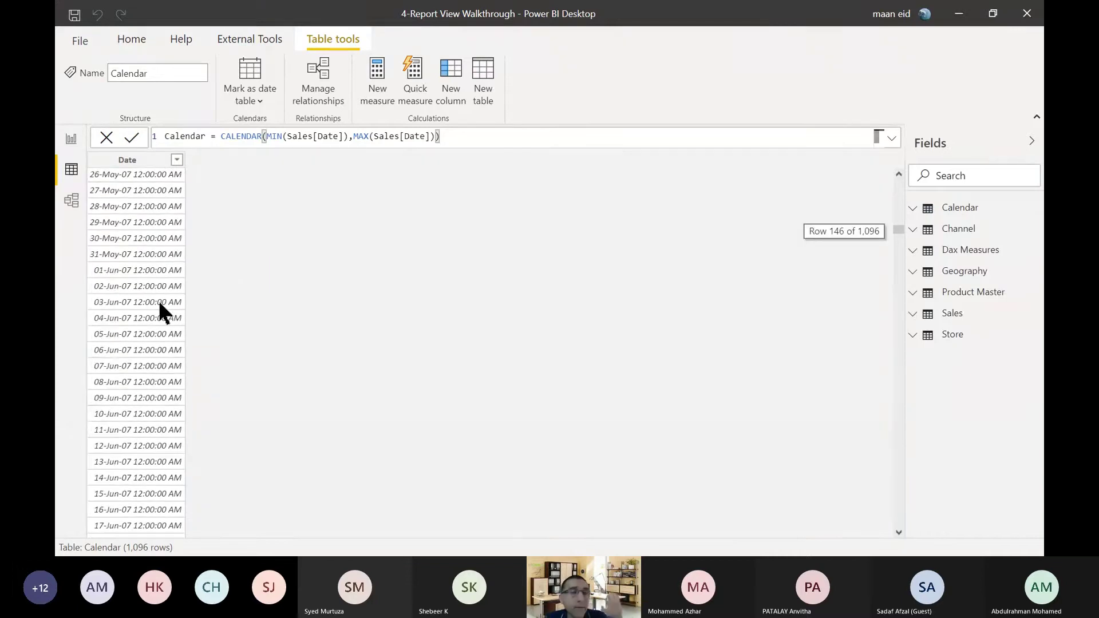
scroll(152, 301, up, 14)
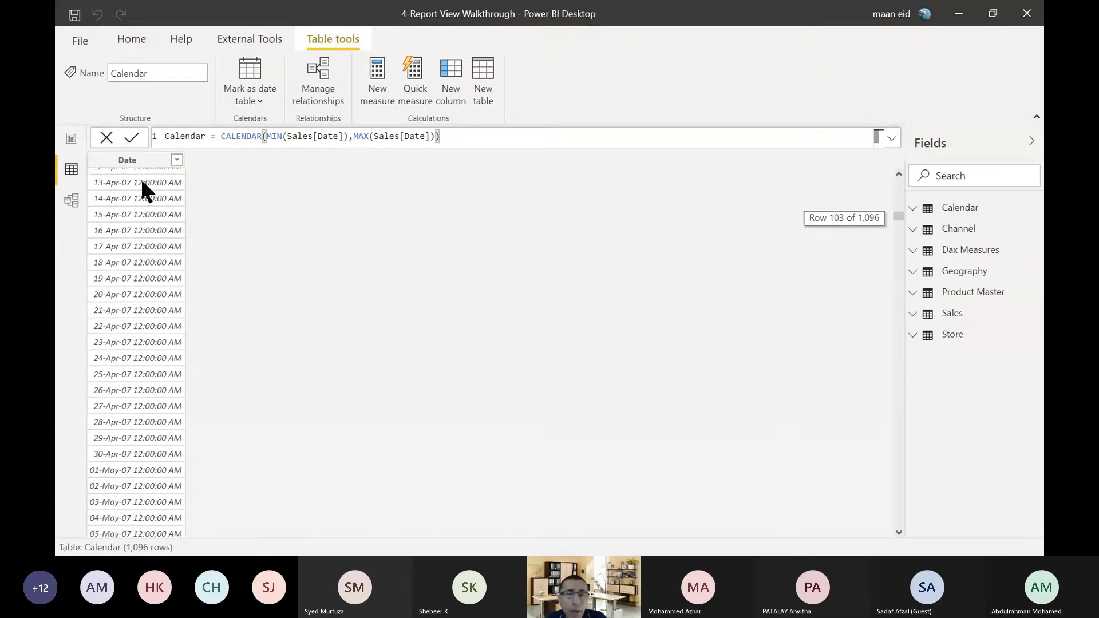
click(143, 166)
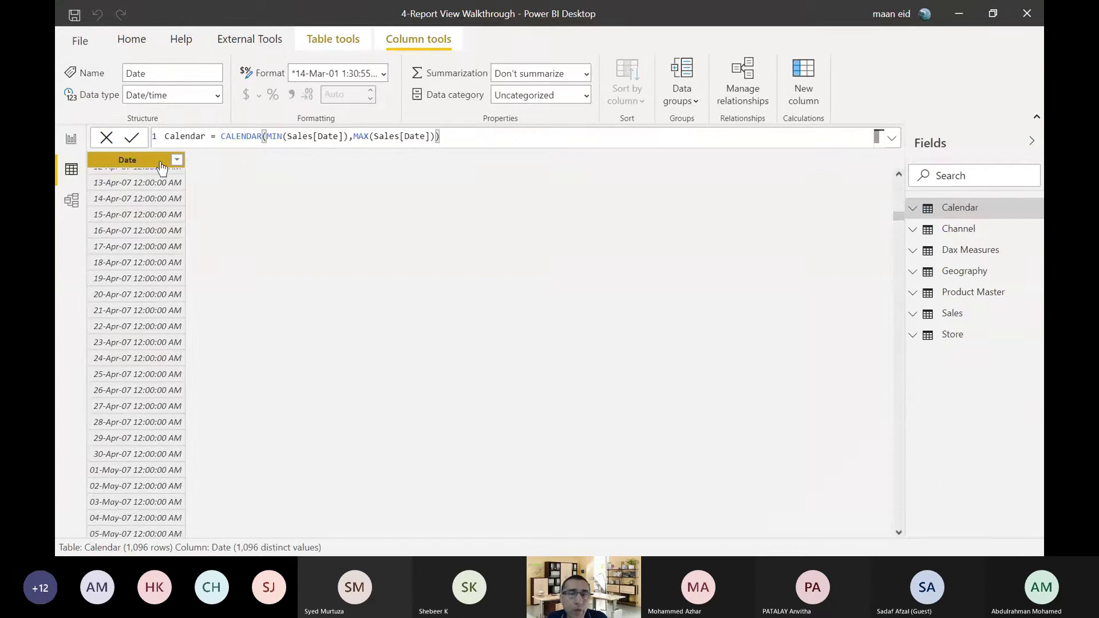
click(384, 73)
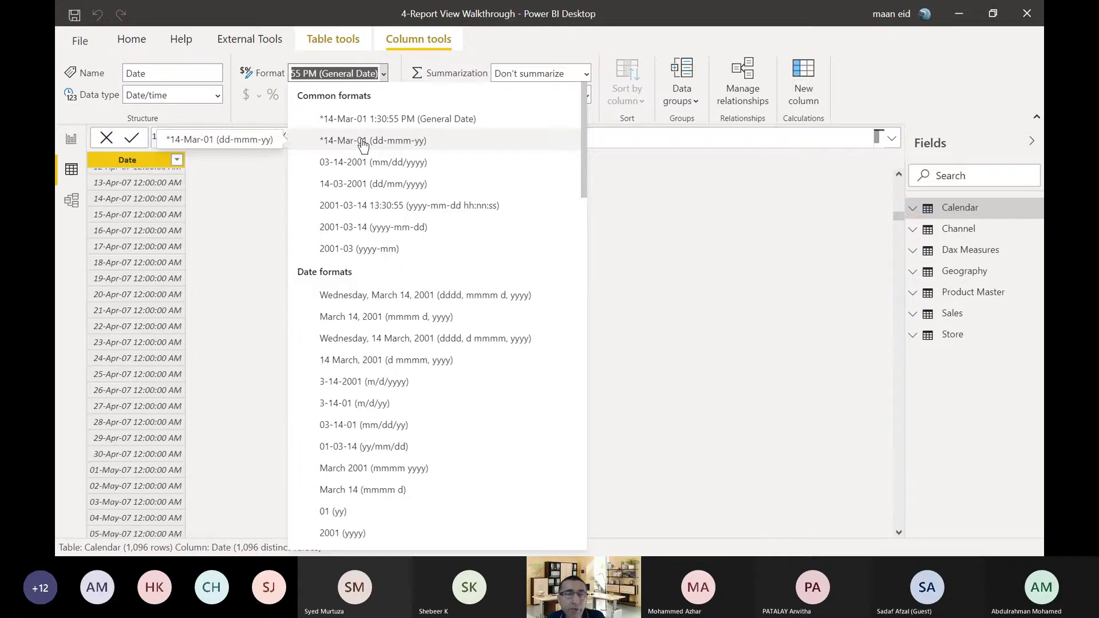
click(251, 313)
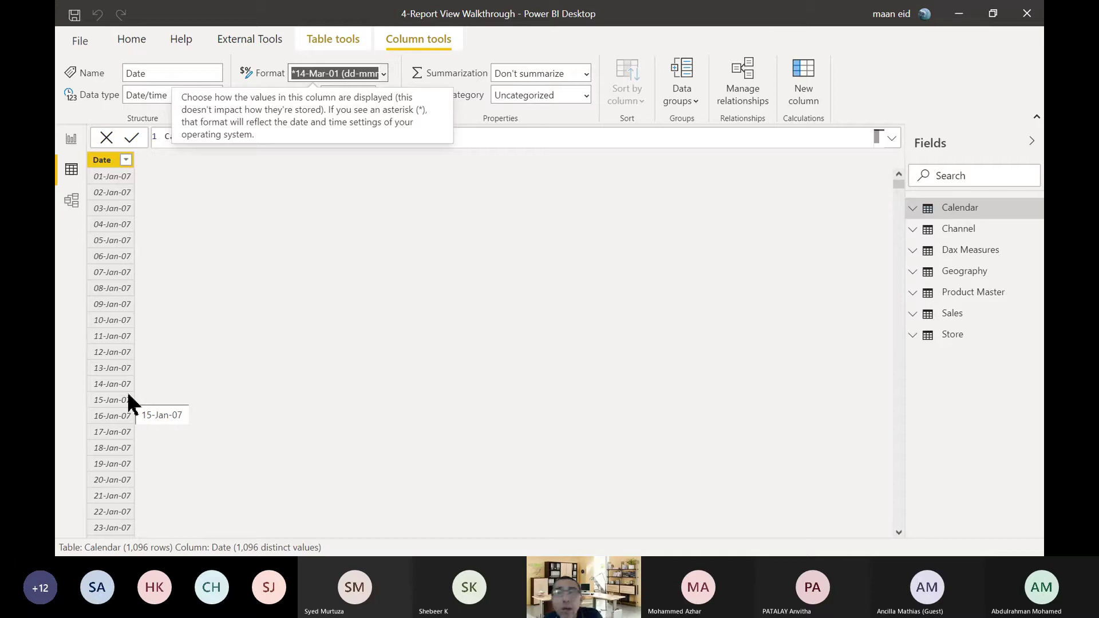
click(278, 329)
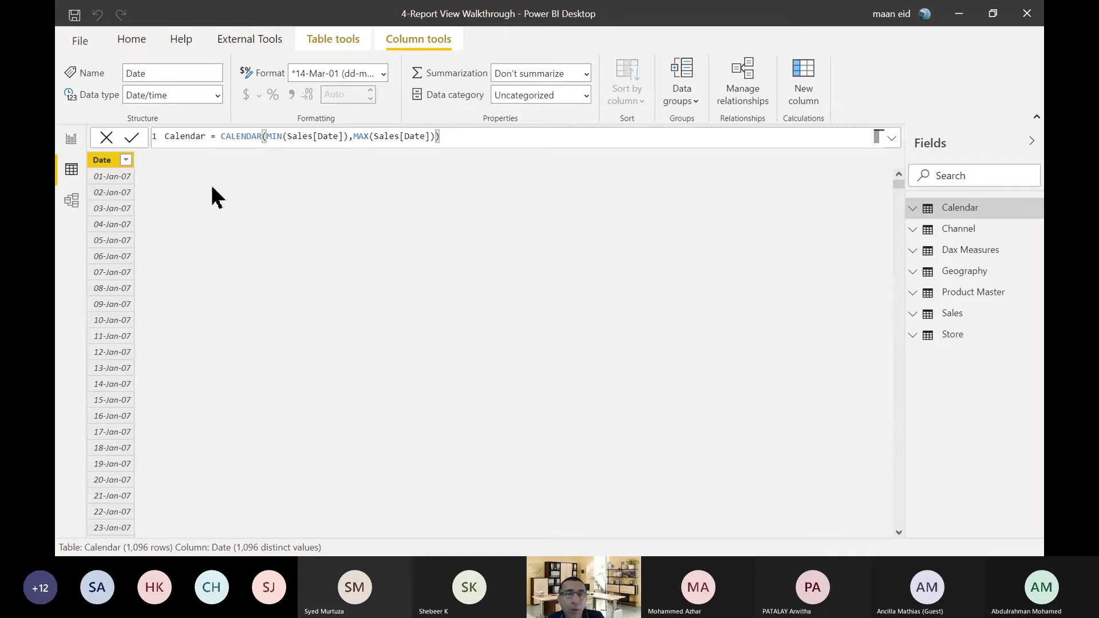
click(79, 141)
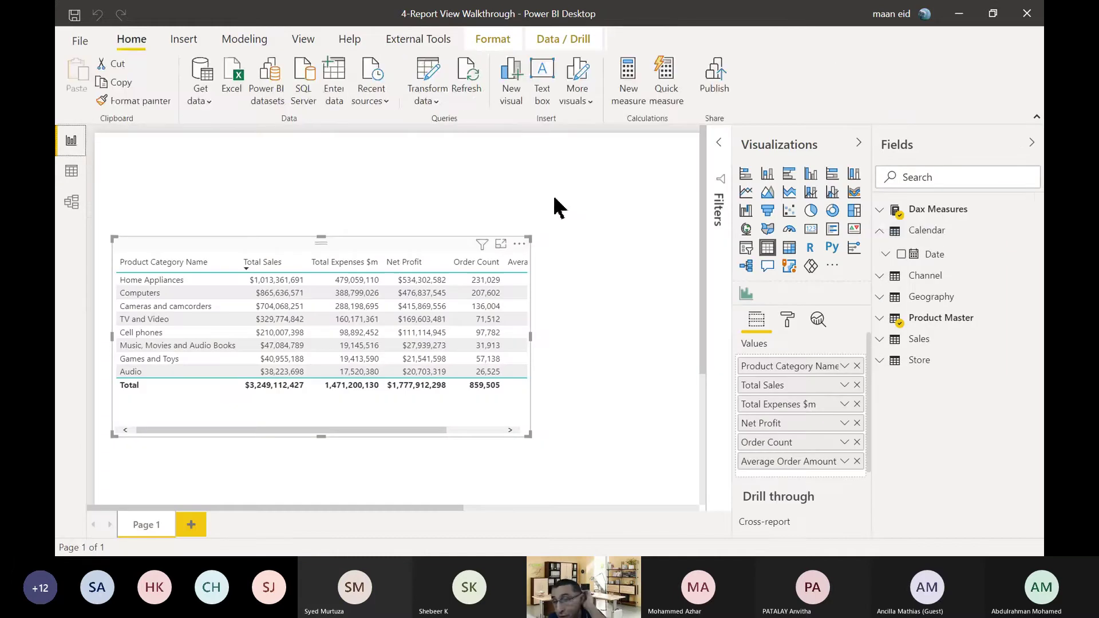
- Move the product category table up and toward the middle of the page, and display the Net Profit measure's formula from Dax Measures
drag(404, 239, 462, 178)
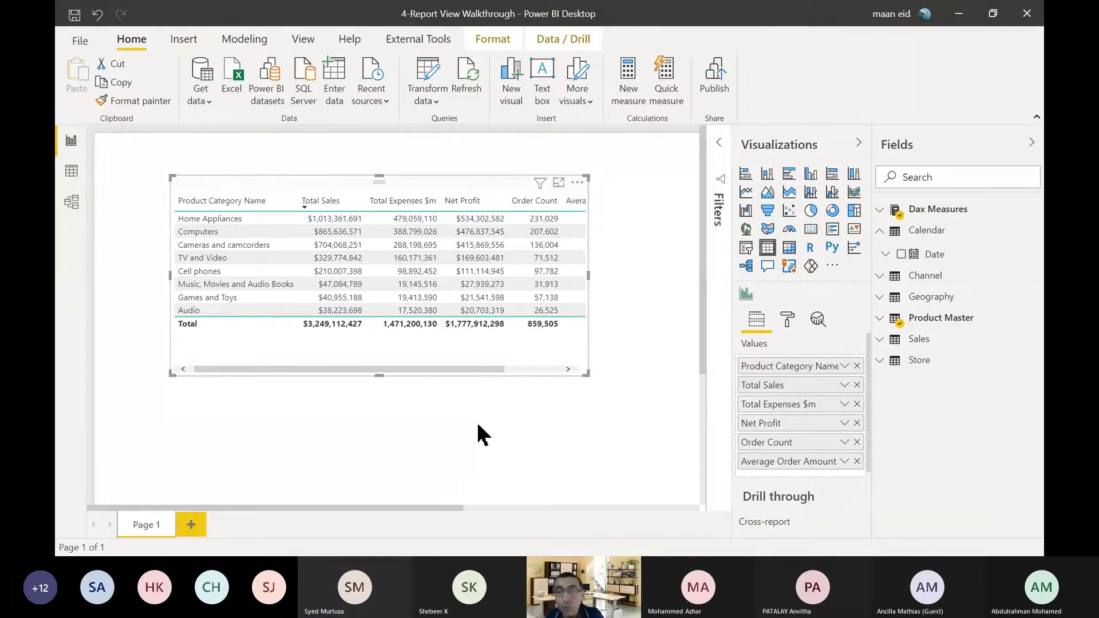
click(879, 211)
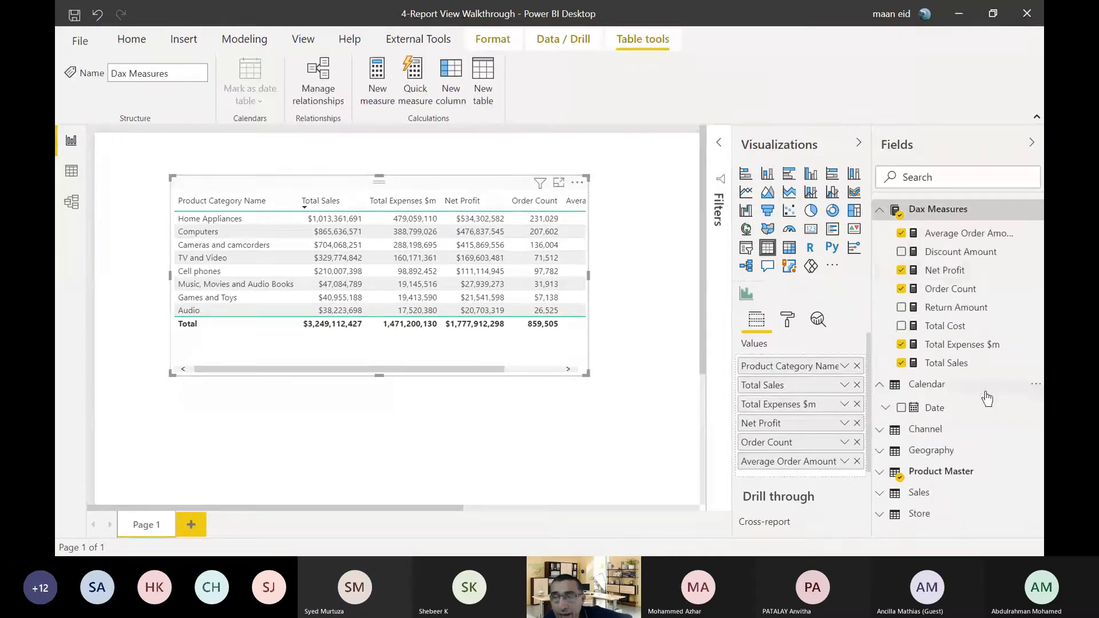
click(939, 274)
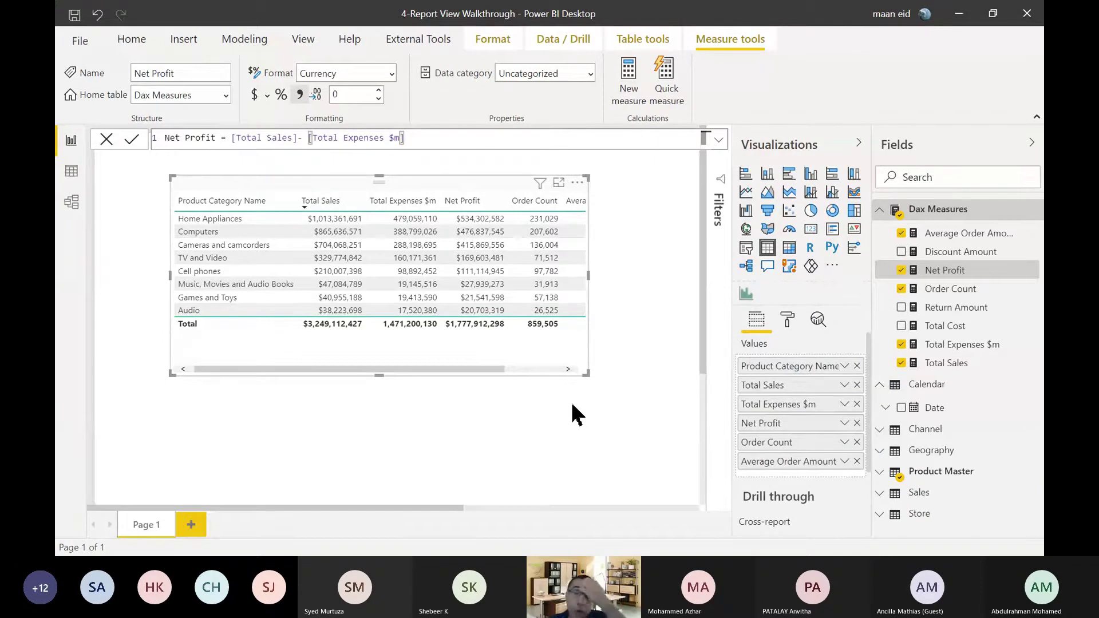
- Add a new measure to the Dax Measures table and name it PY Net Profit
right_click(950, 212)
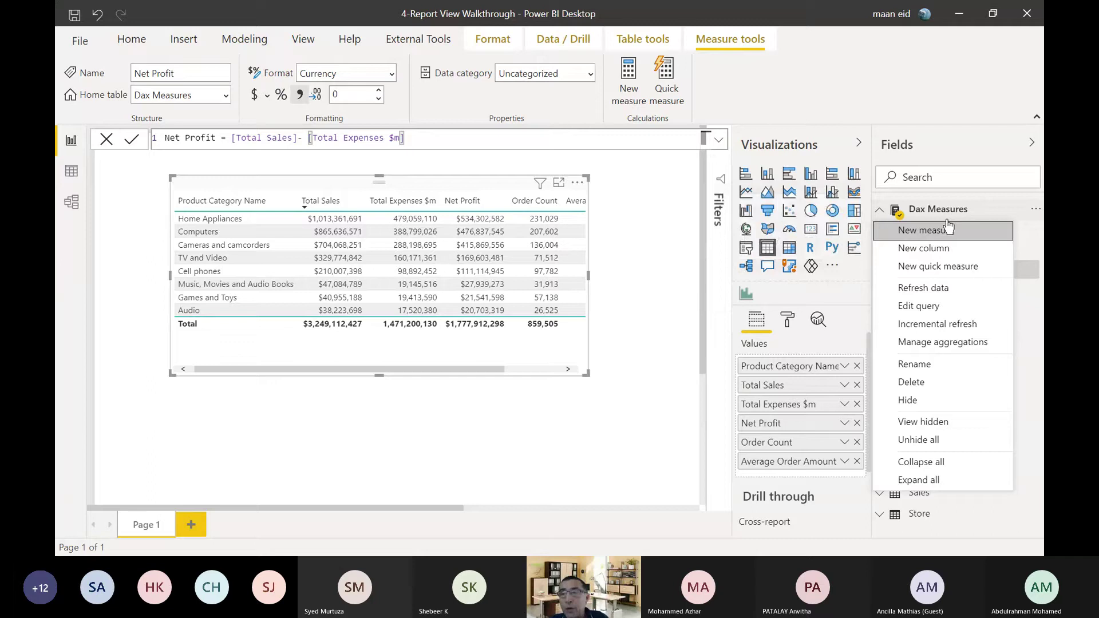
click(941, 231)
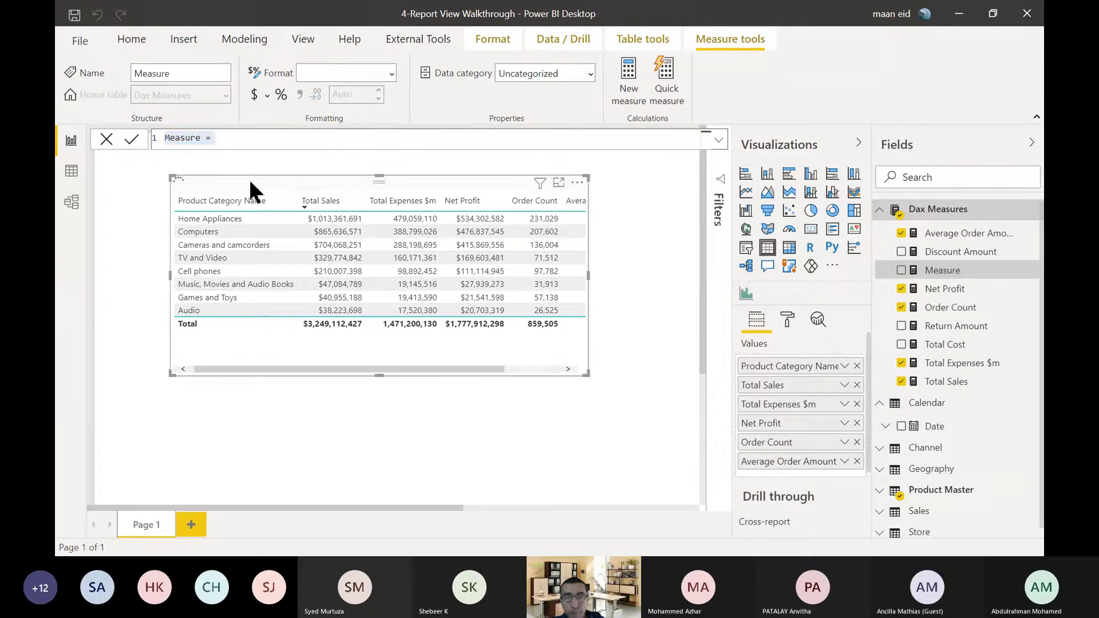
text(PY )
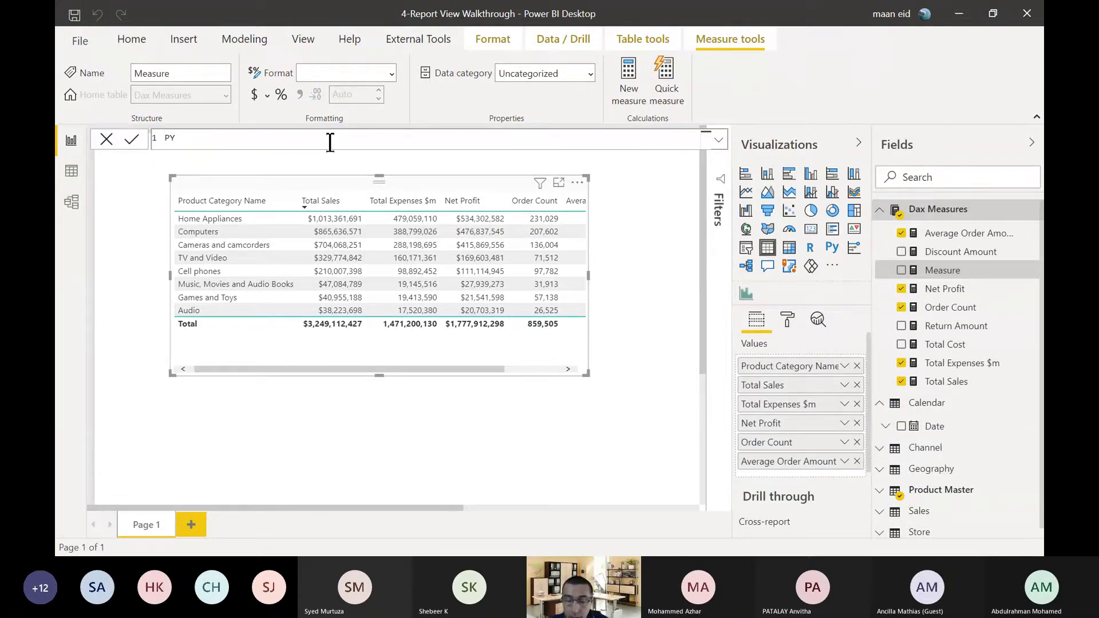
text(Net Profit)
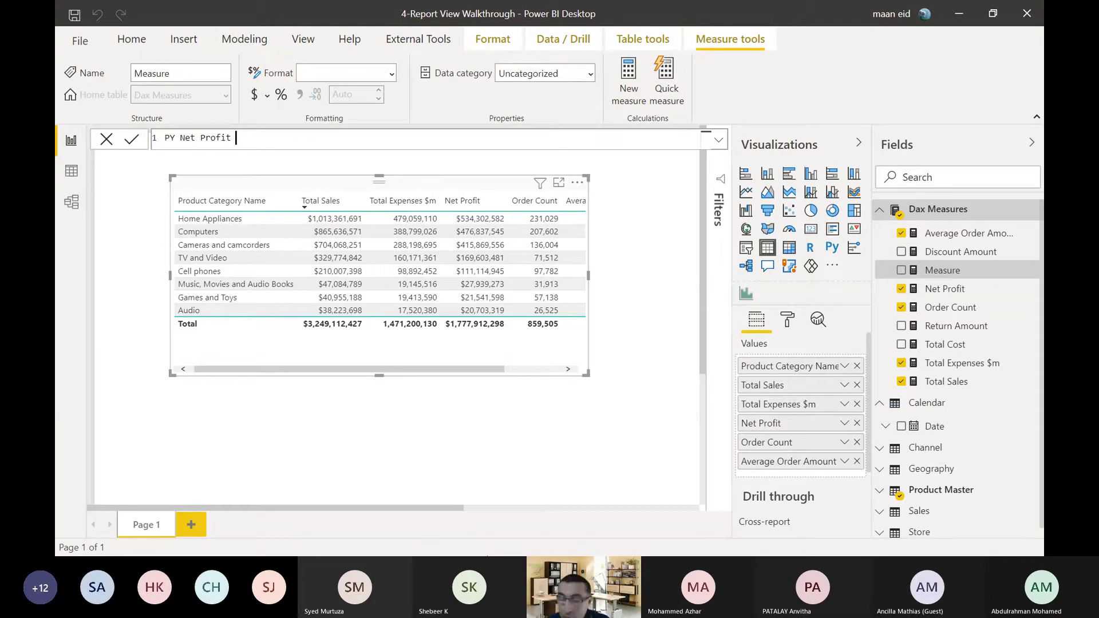
text(= )
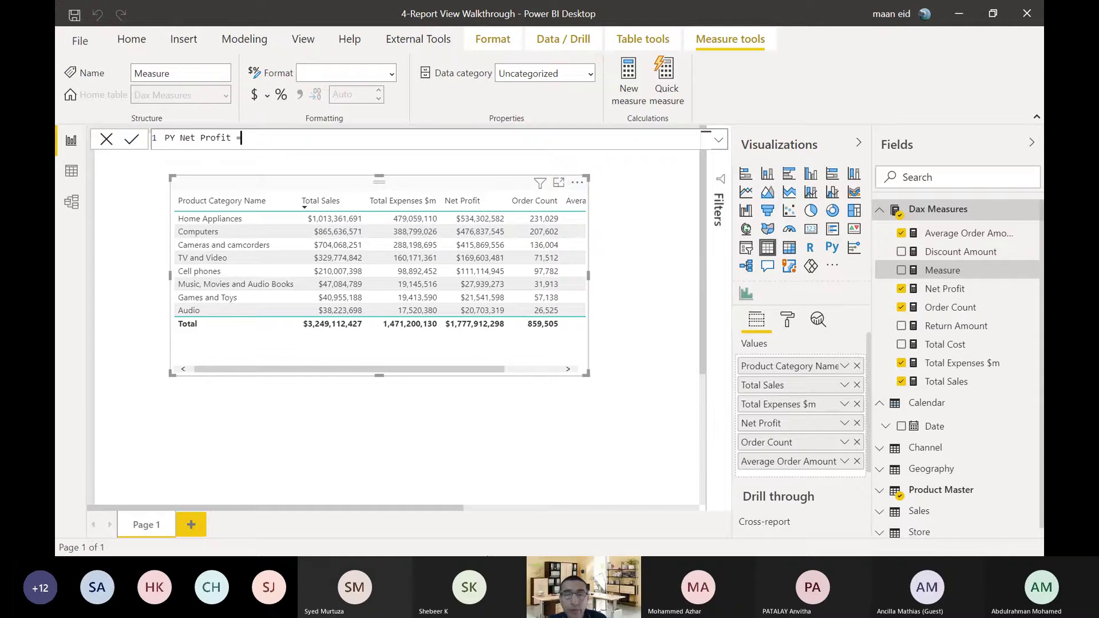
- Begin the PY Net Profit formula with CALCULATE, using [Net Profit] as its expression
text(cal)
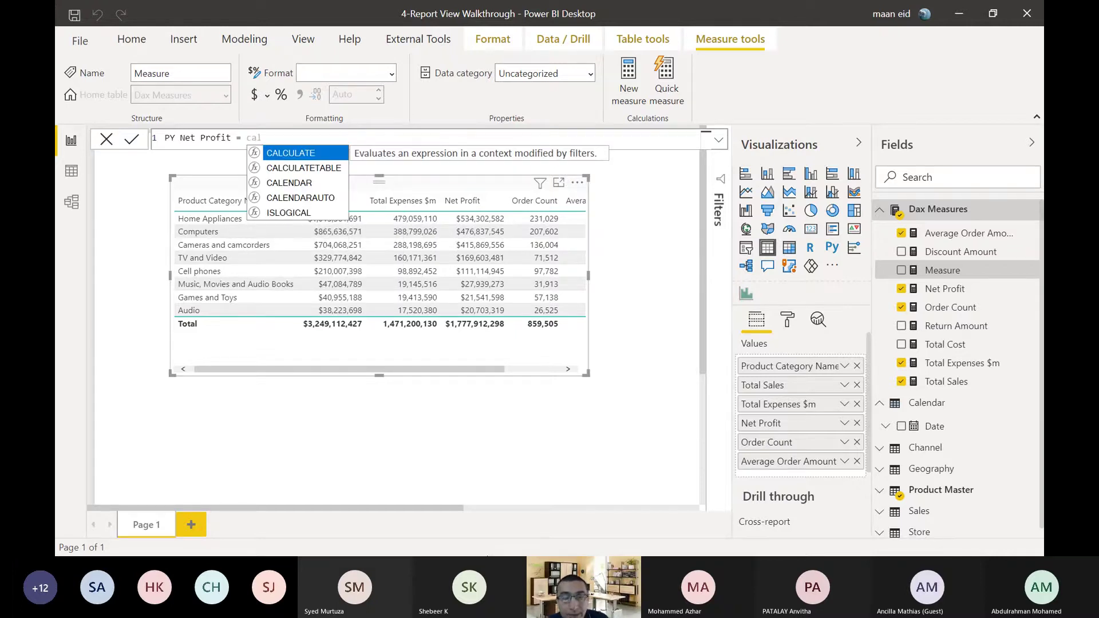
key(Tab)
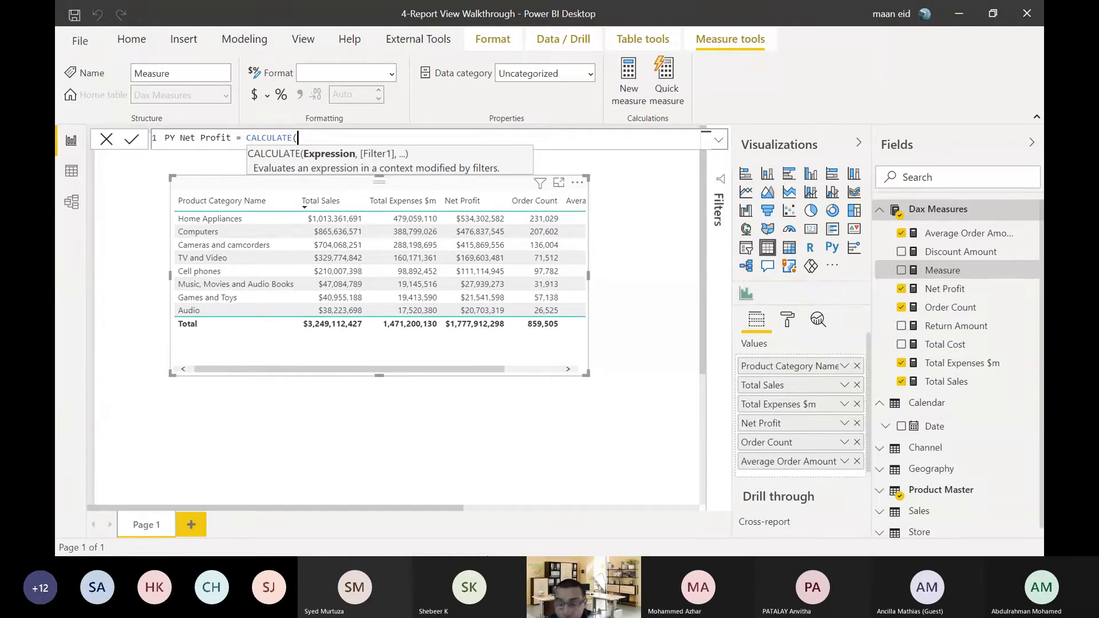
text(ne)
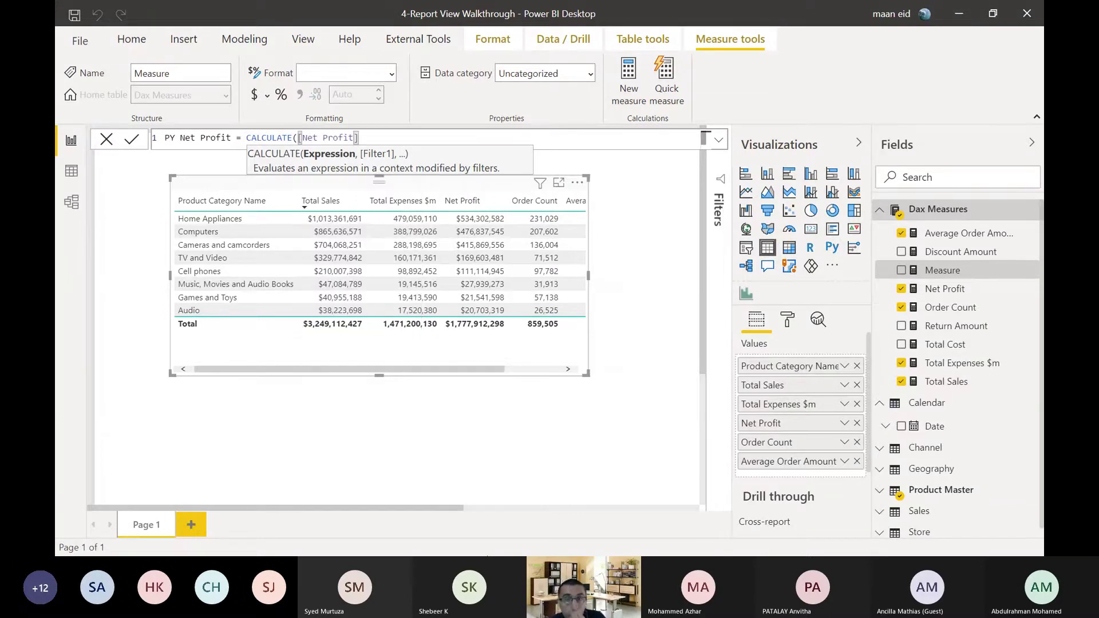
text(,)
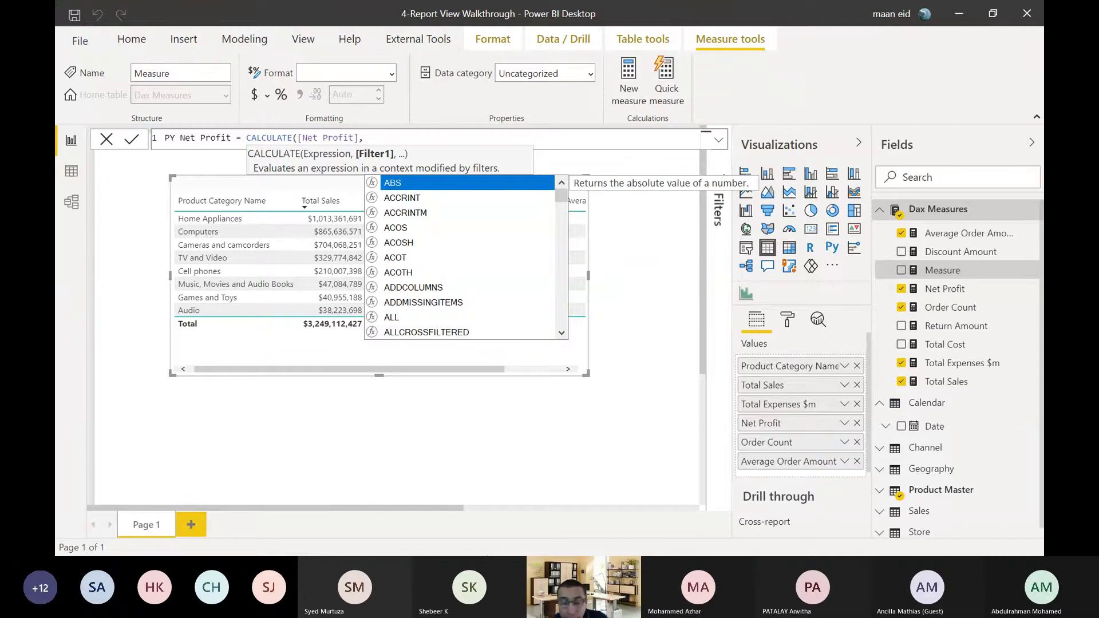
- Add DATEADD as the CALCULATE filter, with 'Calendar'[Date] as its dates argument
text(date)
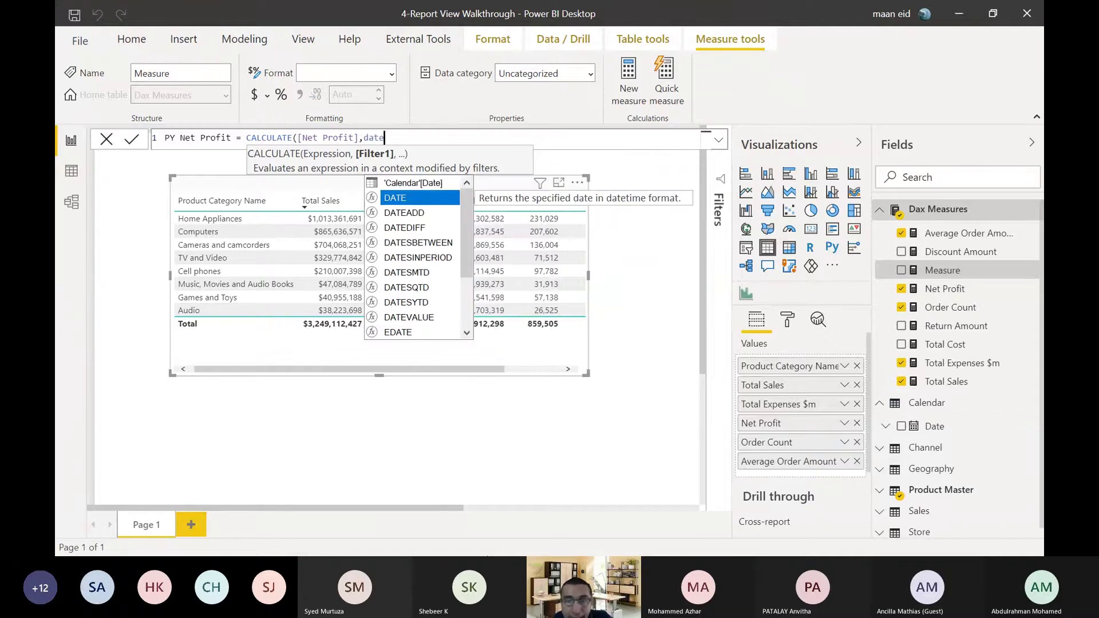
key(Down)
key(Tab)
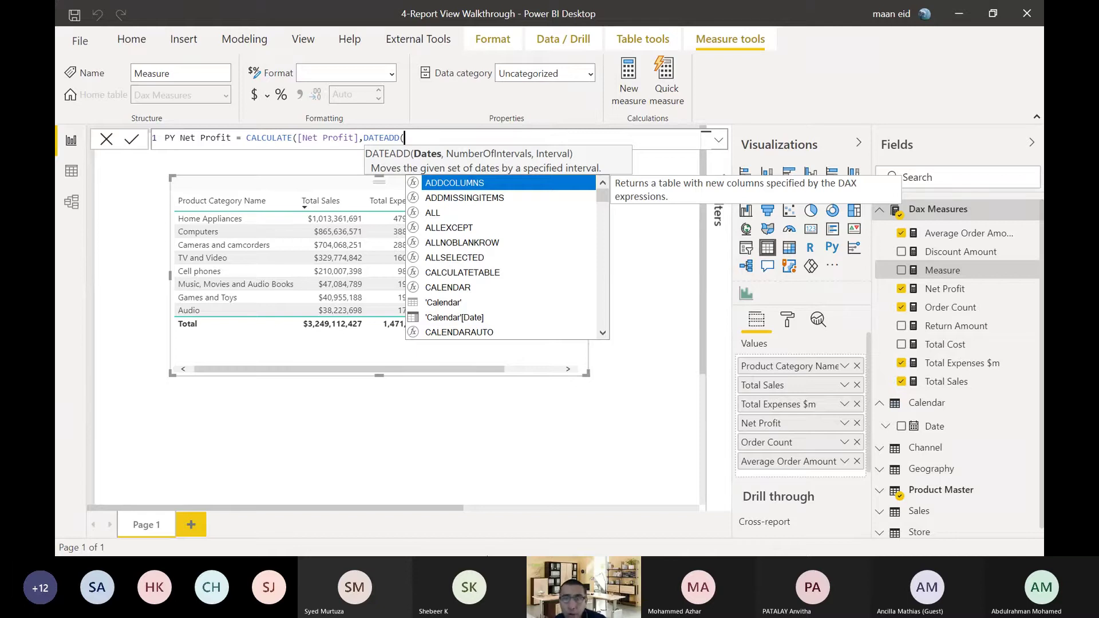
key(Down)
key(Down)
key(Down)
key(Down)
key(Down)
key(Down)
key(Down)
key(Down)
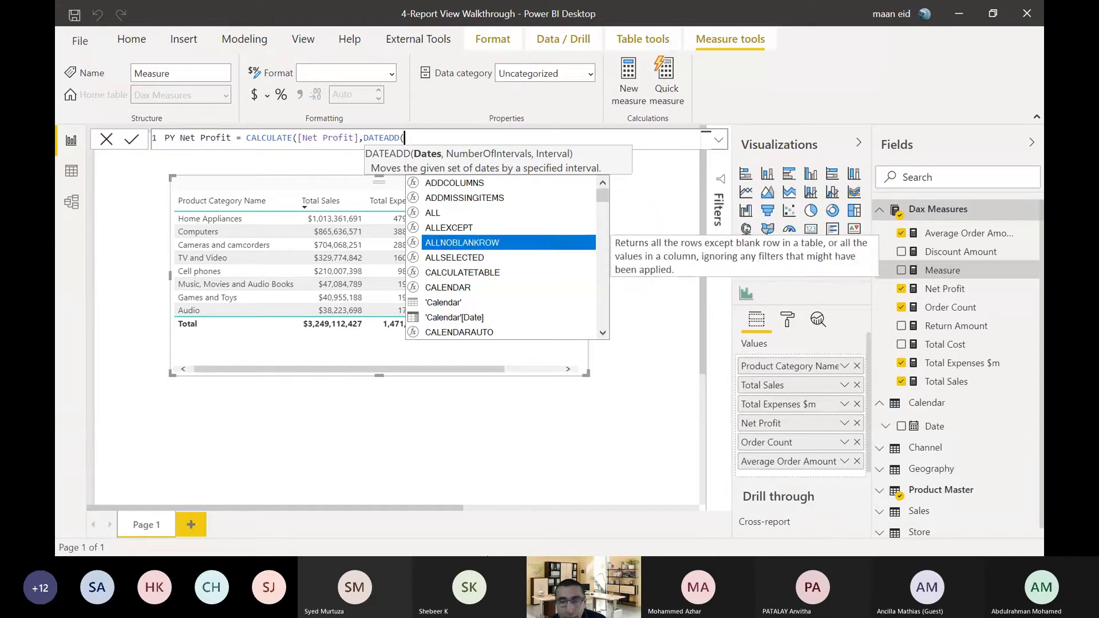
key(Down)
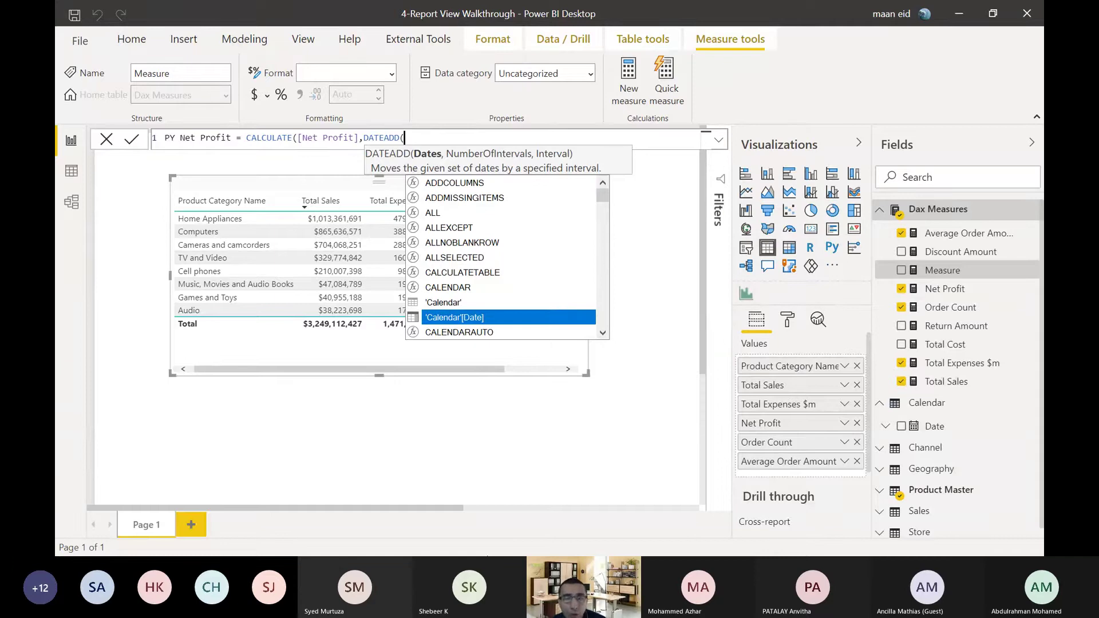
key(Tab)
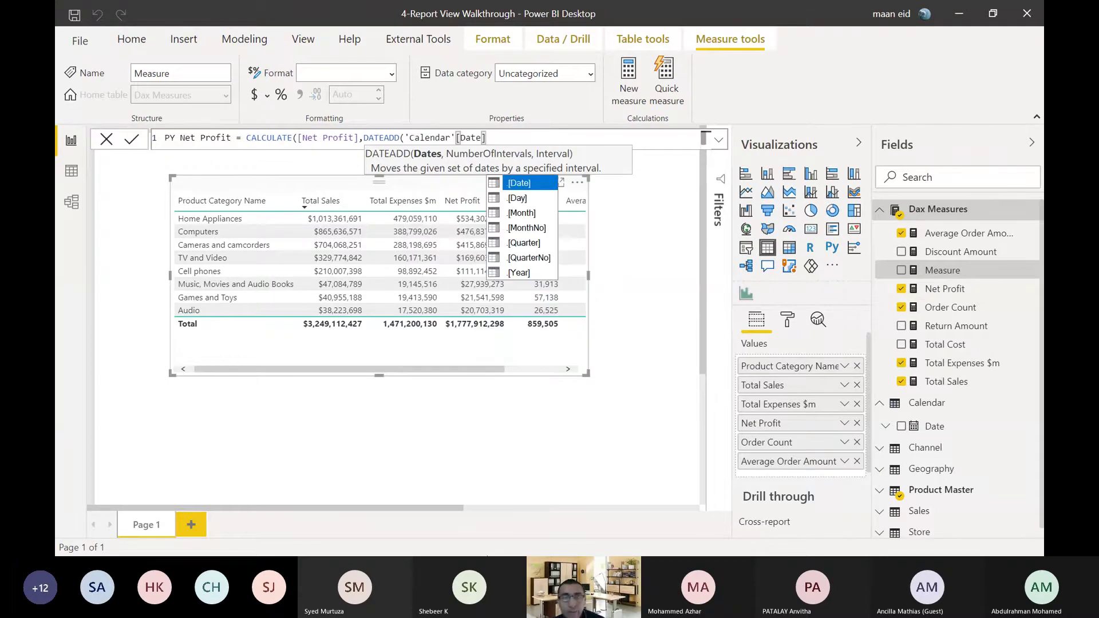
text(,)
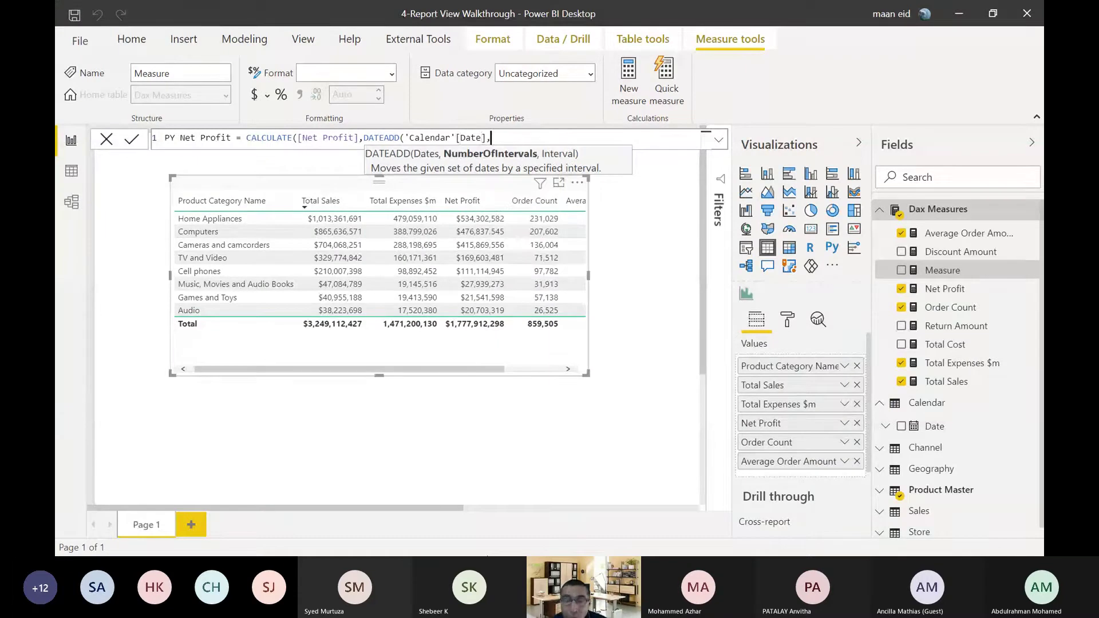
- Complete DATEADD with -1 and YEAR, close both functions and commit the PY Net Profit measure
text(-1,y)
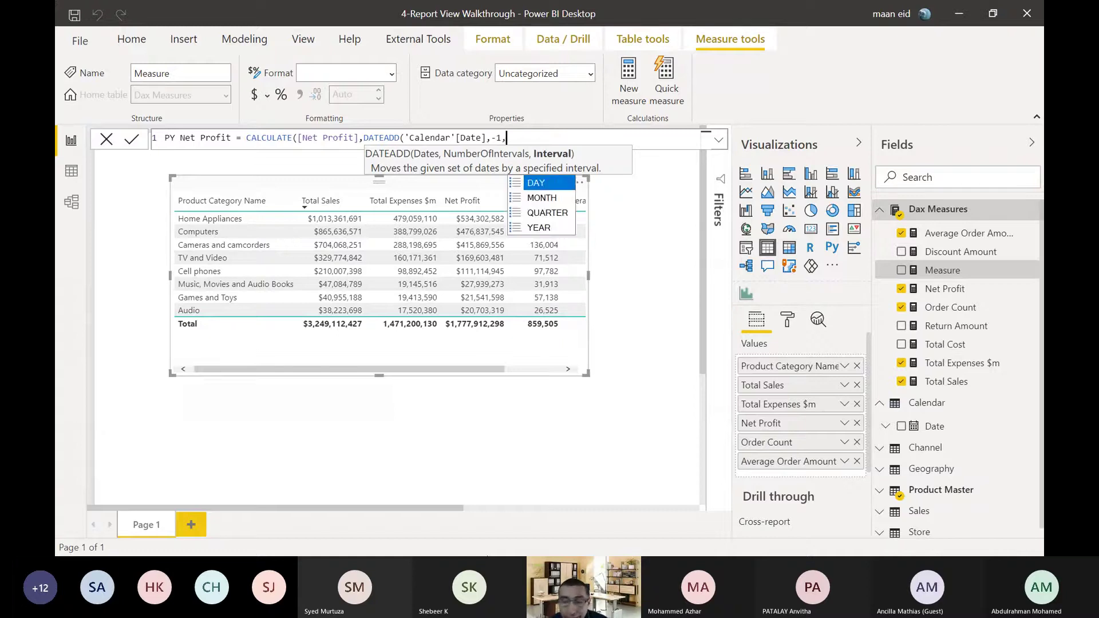
key(BackSpace)
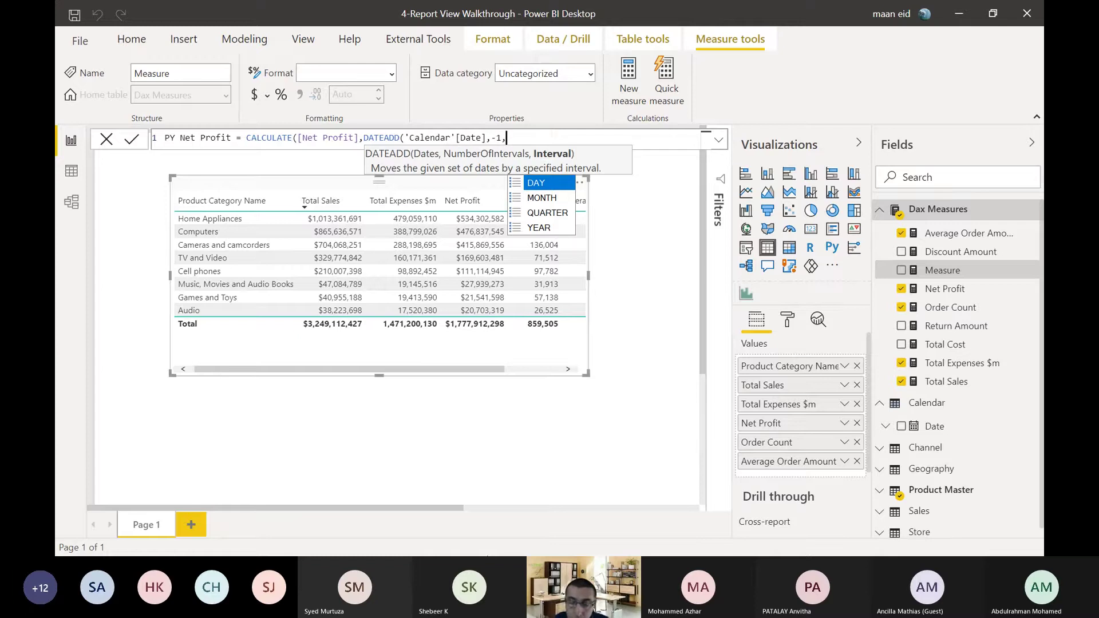
text(y)
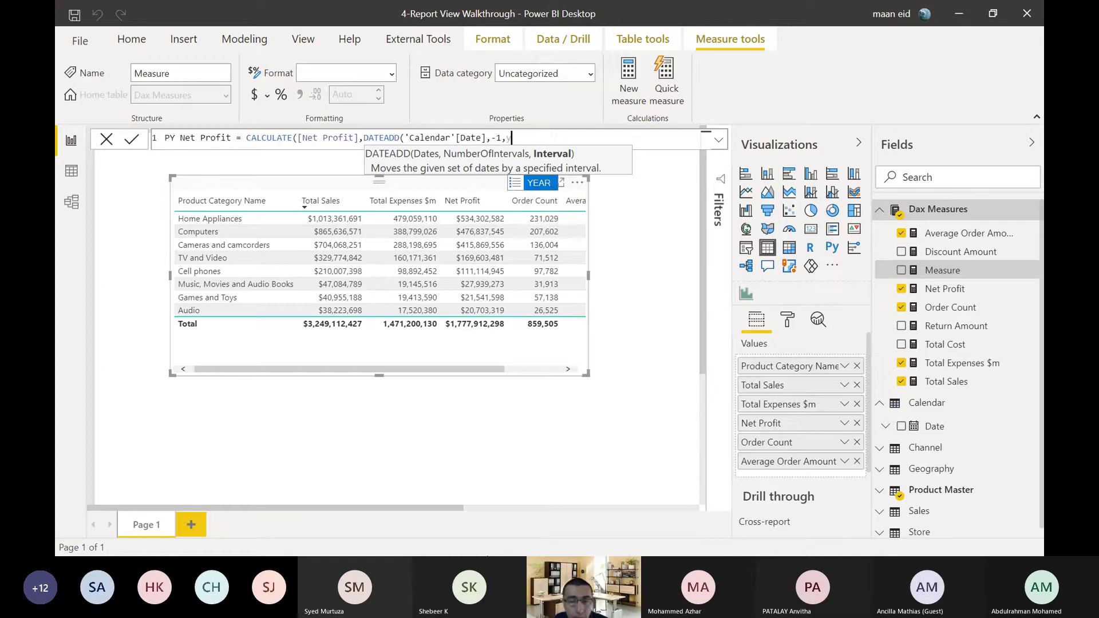
key(Tab)
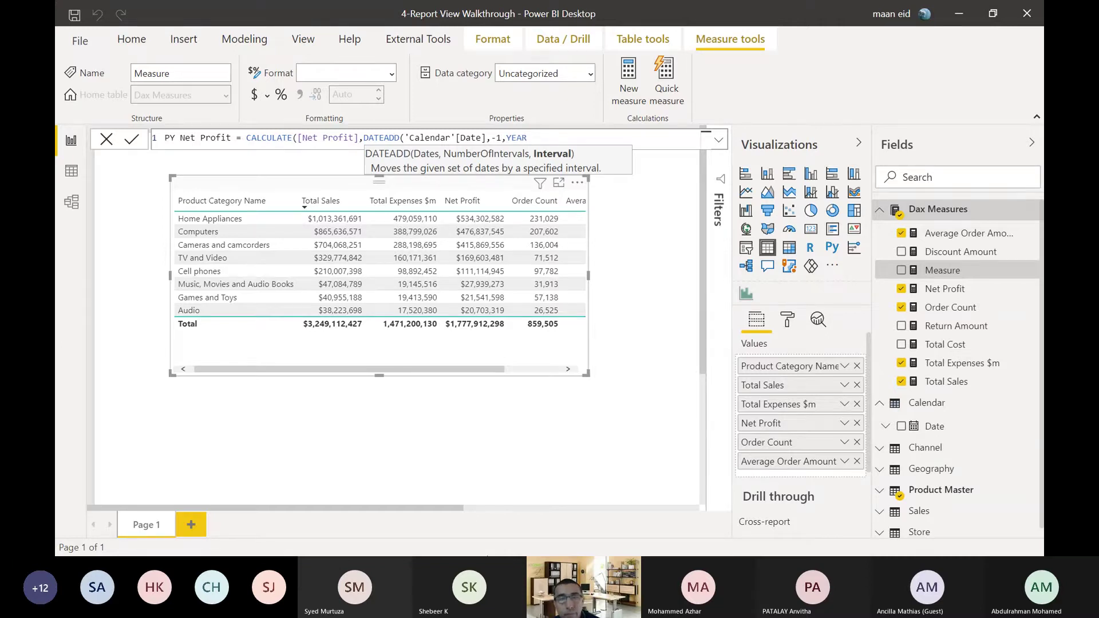
text())
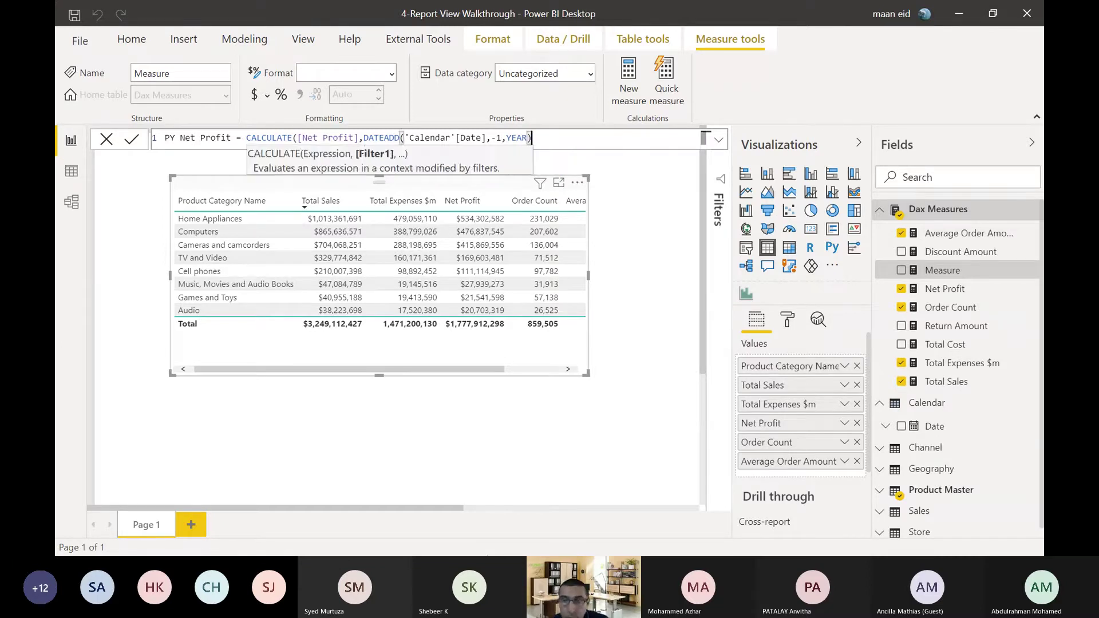
key(Escape)
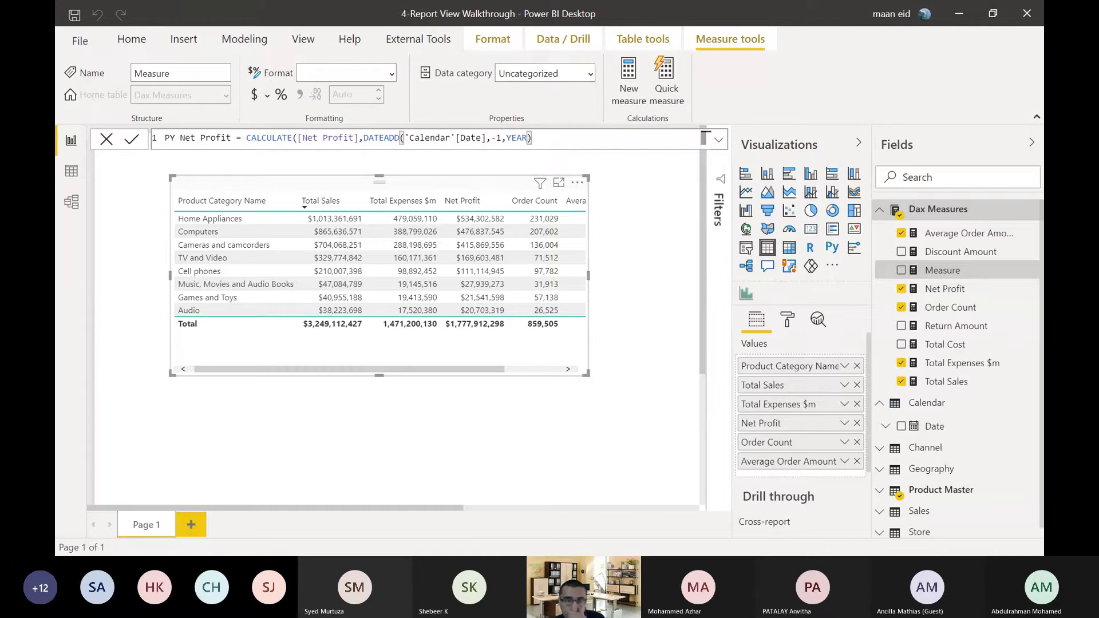
text())
key(Return)
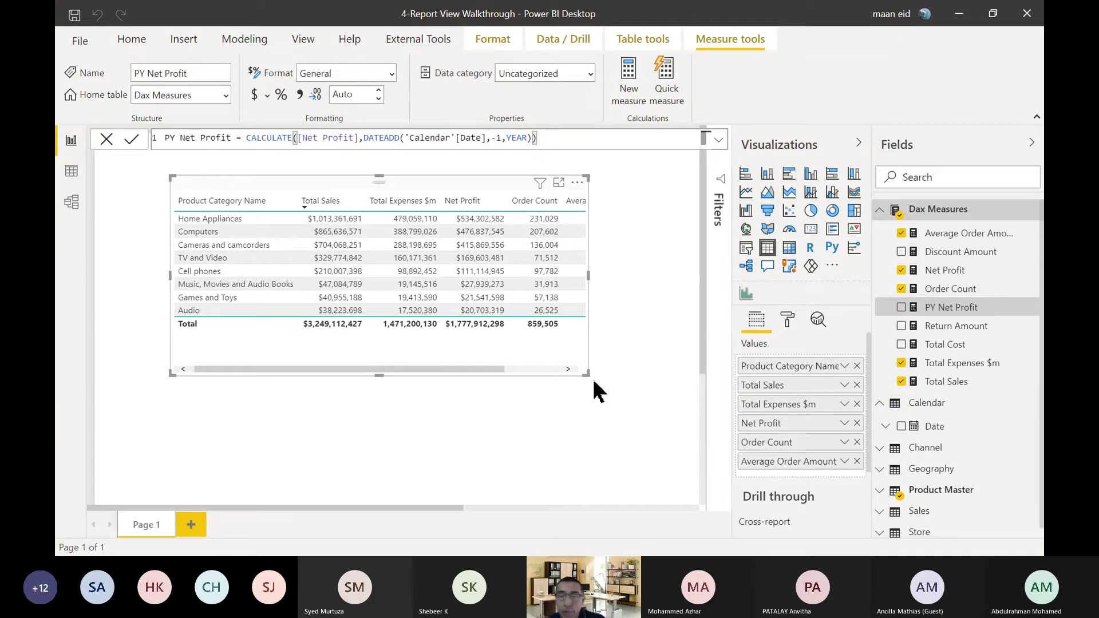
- Shrink the product category table and move it to the page's upper-left corner, wide enough to show the Net Profit column
drag(584, 373, 426, 342)
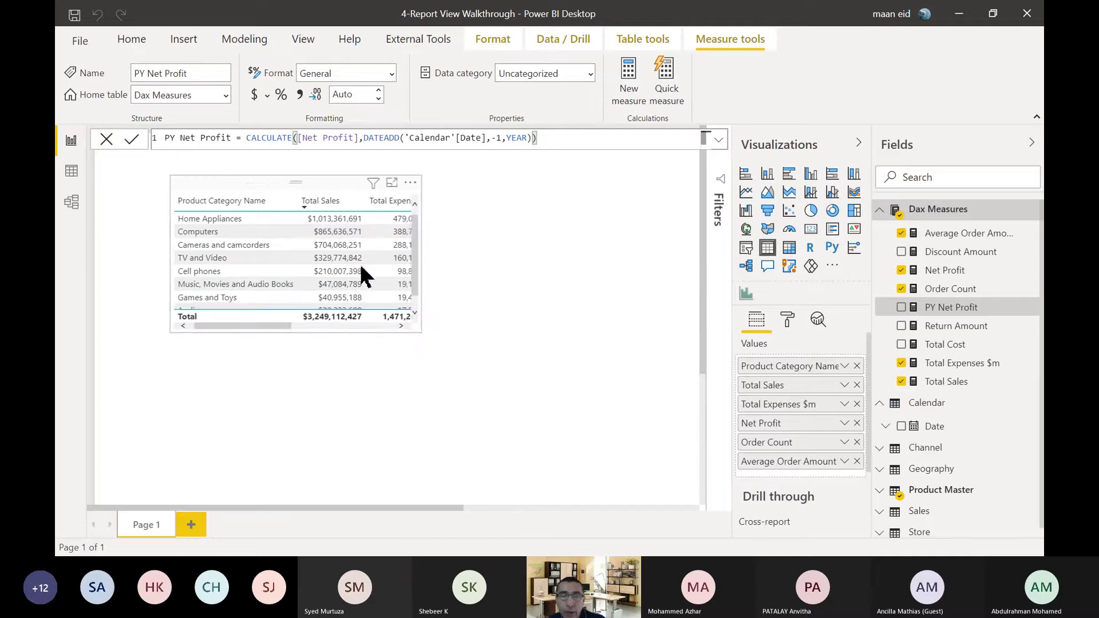
drag(420, 250, 488, 252)
drag(289, 195, 182, 168)
drag(413, 302, 435, 304)
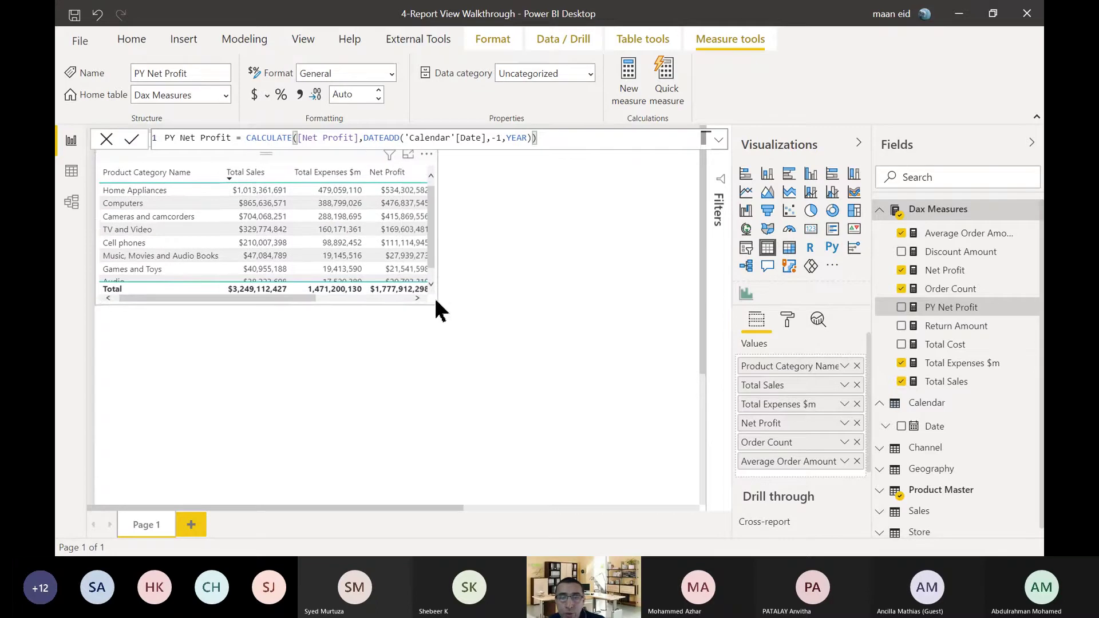
- Create a clustered column chart of Net Profit by the Calendar table's Date hierarchy and place it below the table
click(593, 277)
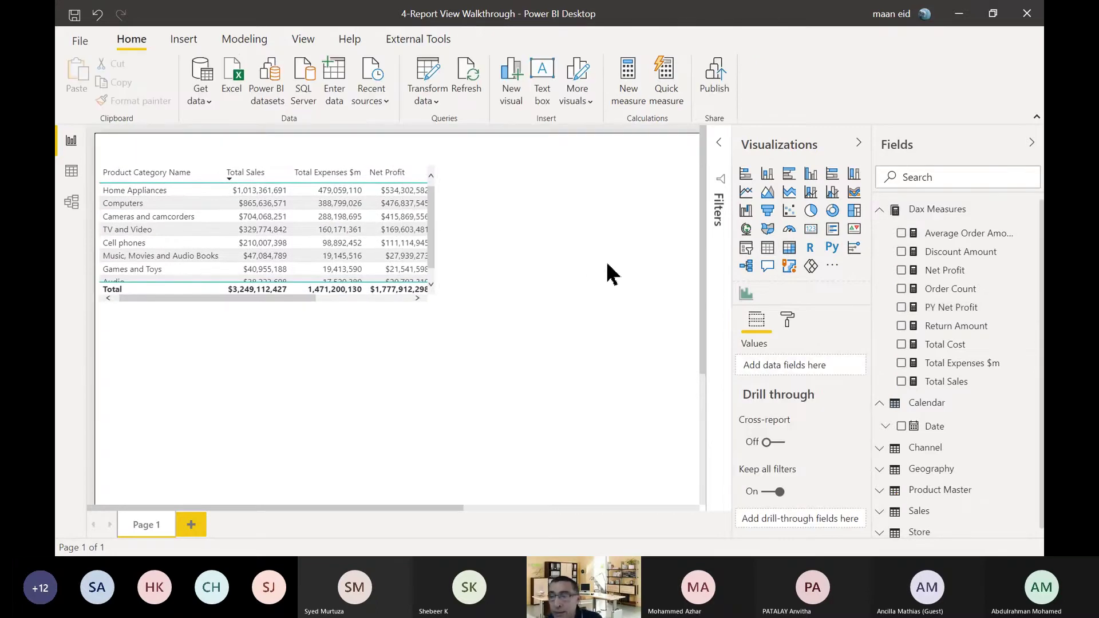
click(907, 273)
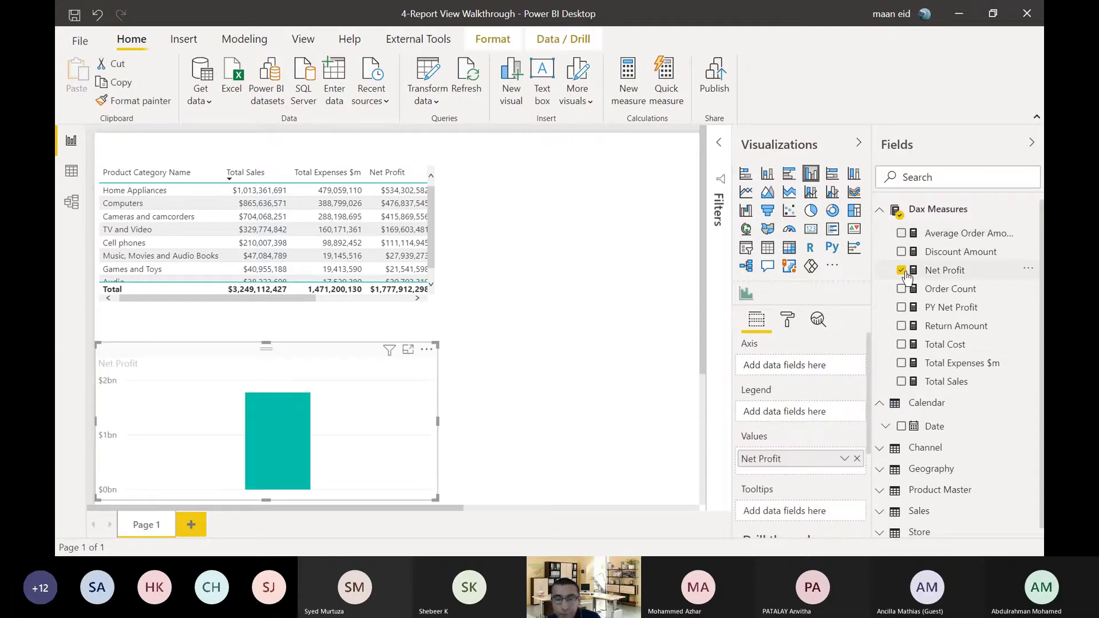
drag(337, 355, 389, 334)
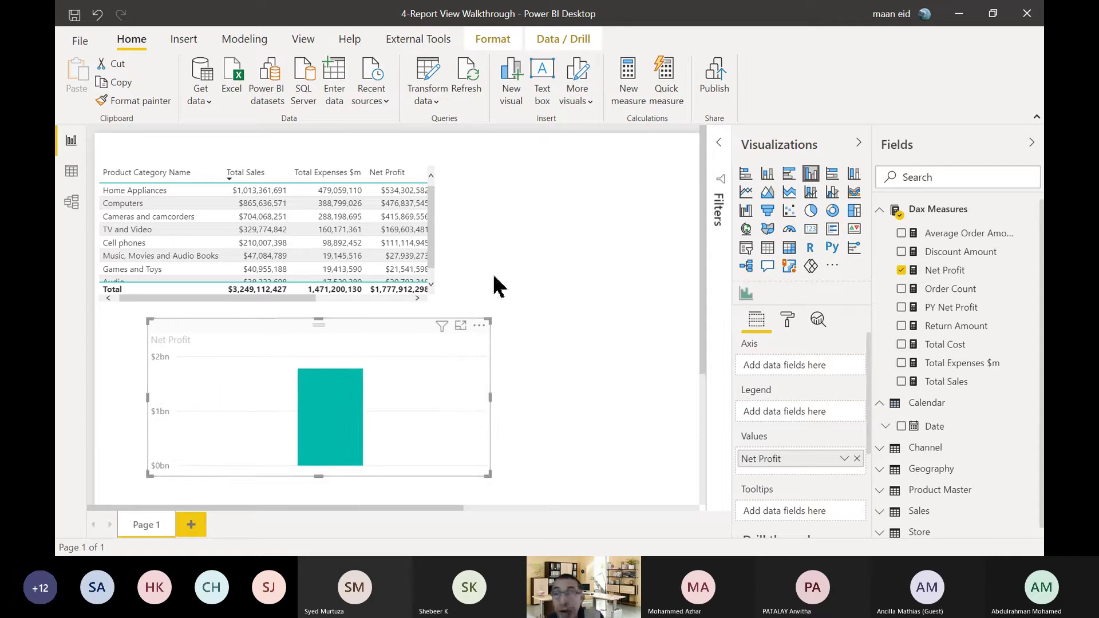
scroll(945, 372, down, 1)
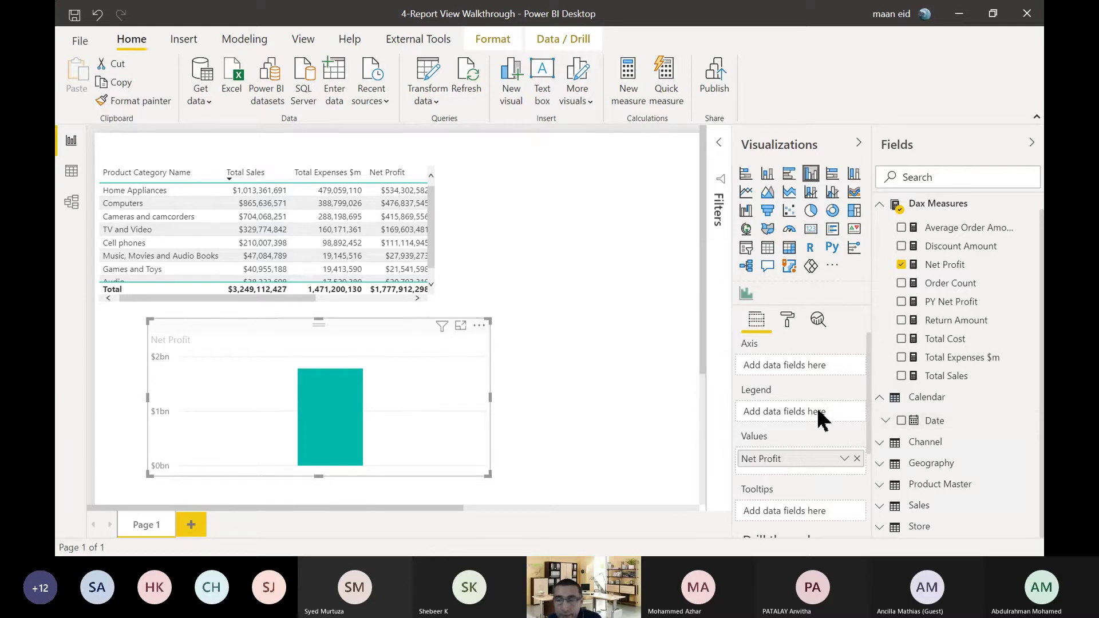
click(902, 421)
drag(396, 332, 441, 328)
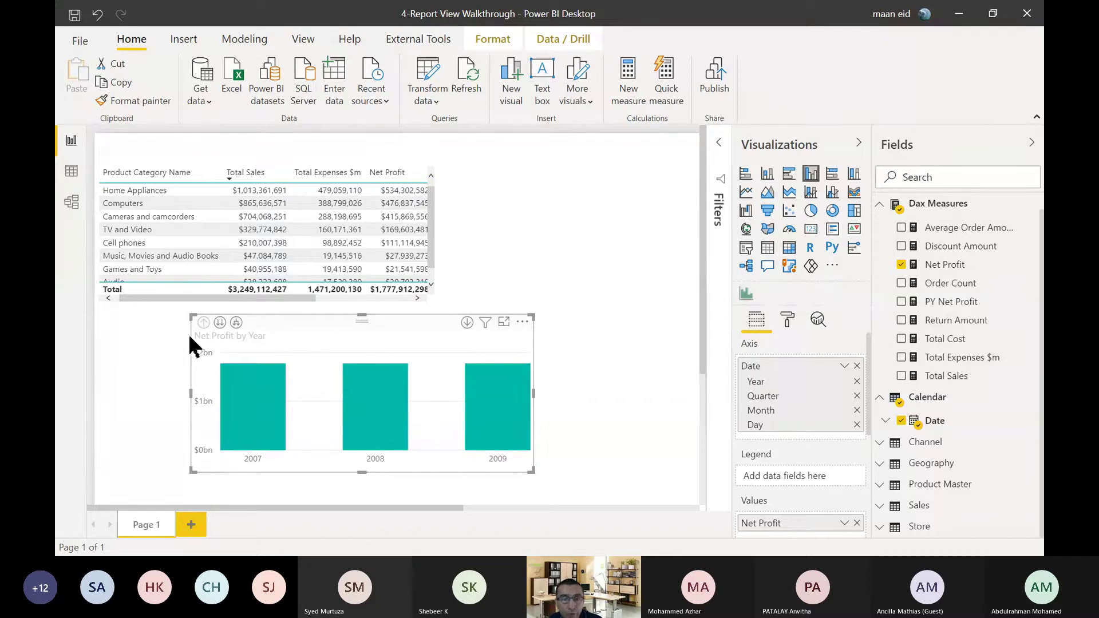
- Reduce the table's height, then move the Net Profit by Year chart up beneath it and enlarge the chart
click(266, 168)
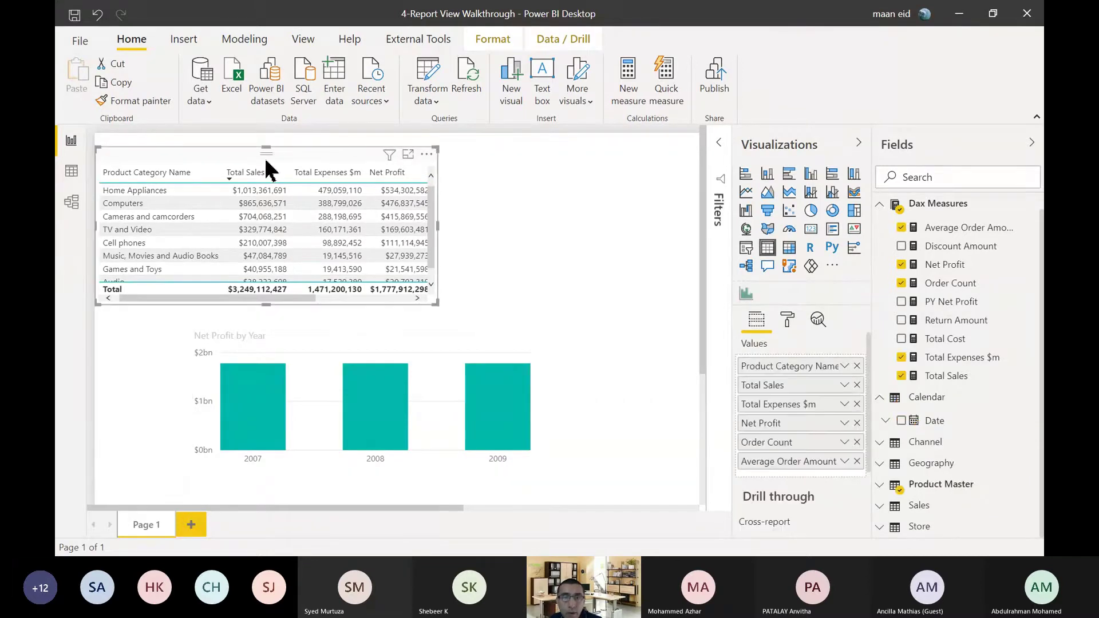
drag(267, 300, 275, 220)
drag(355, 326, 353, 259)
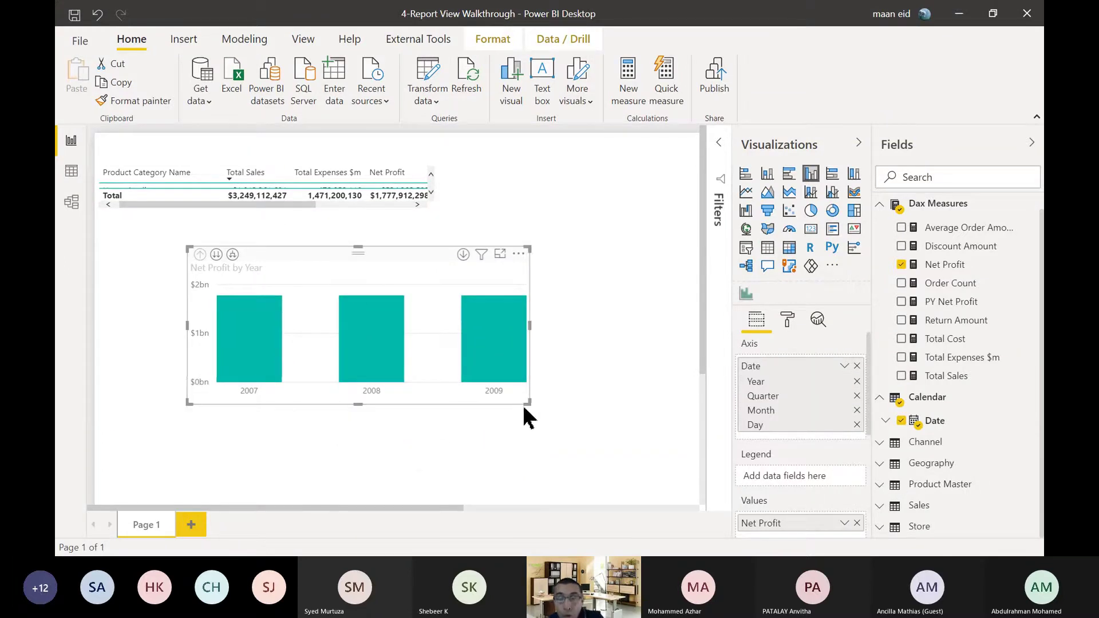
drag(523, 400, 562, 435)
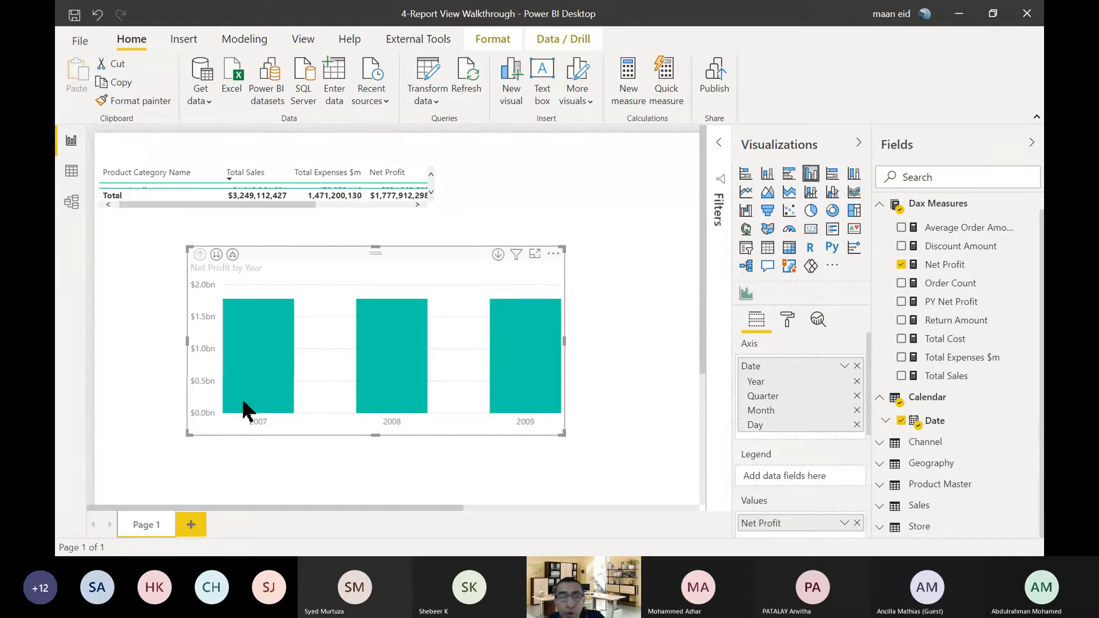
- Step the net profit chart through the quarter, month and day levels of the date hierarchy and return it to the year level
click(215, 254)
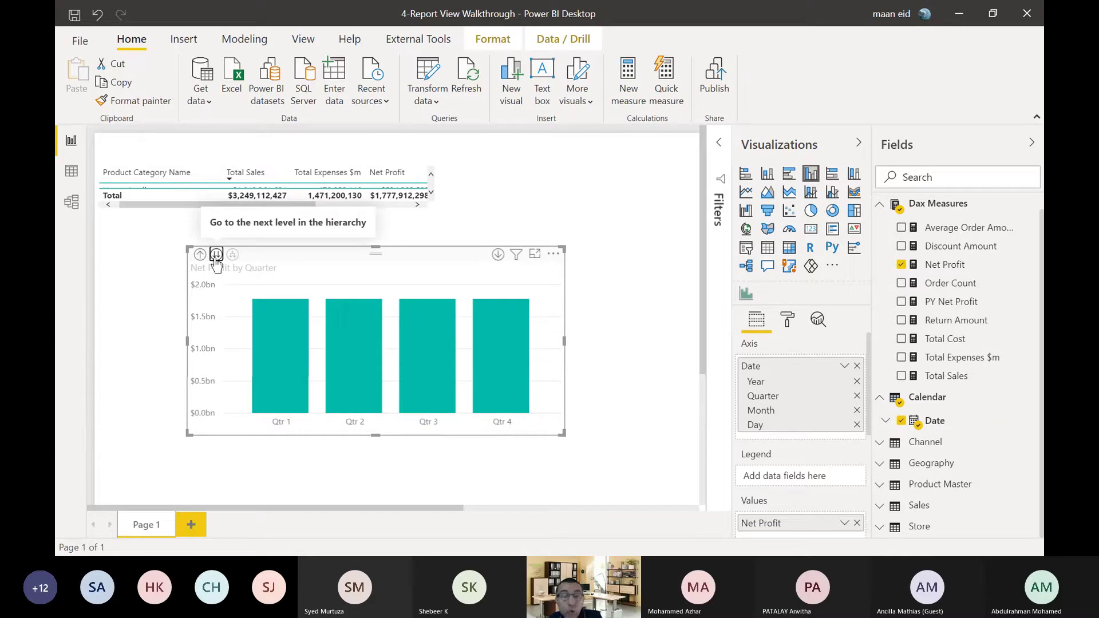
click(215, 254)
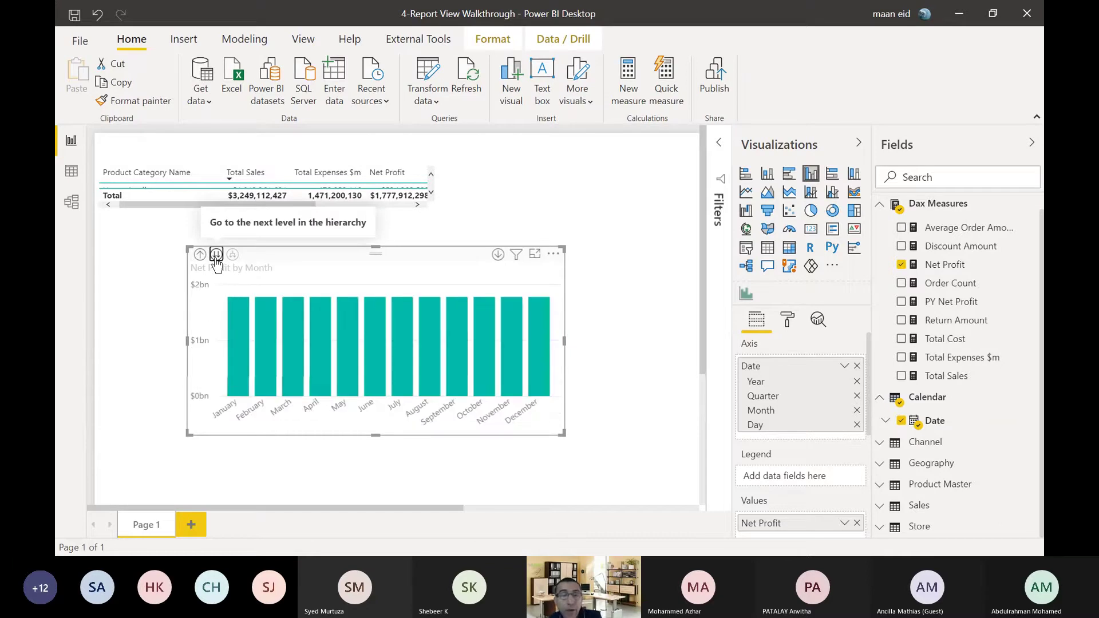
click(216, 254)
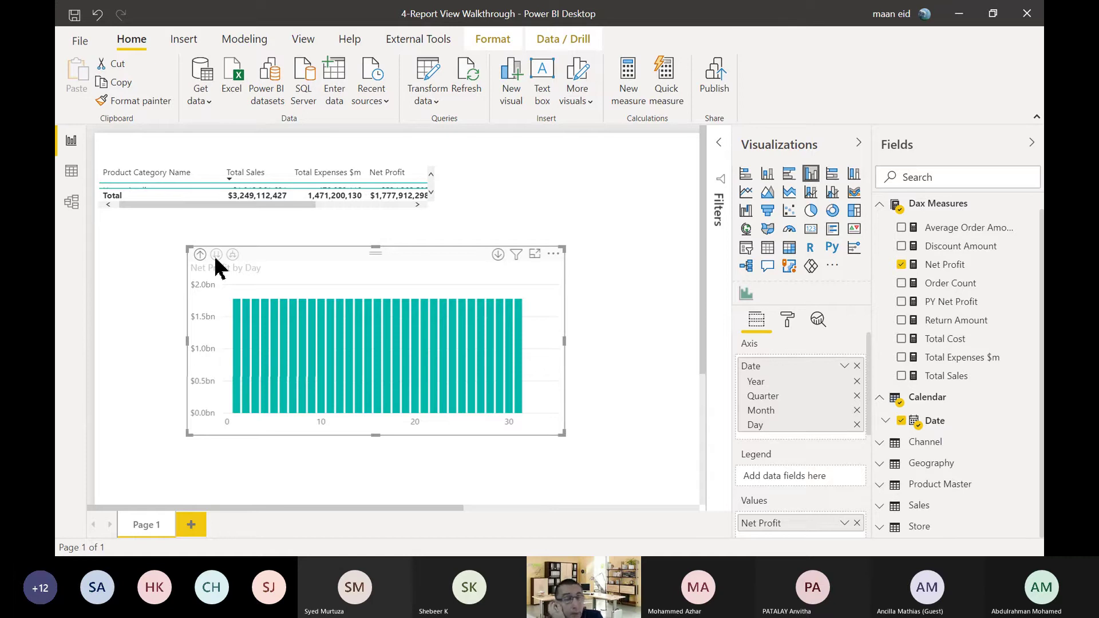
click(203, 257)
click(203, 257)
click(203, 256)
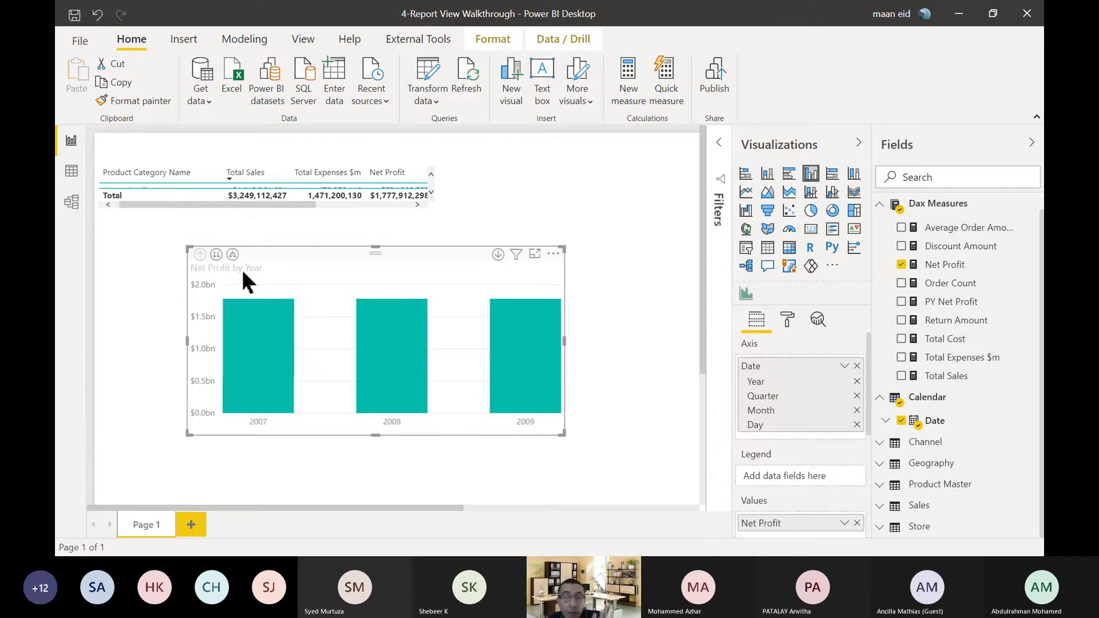
click(216, 255)
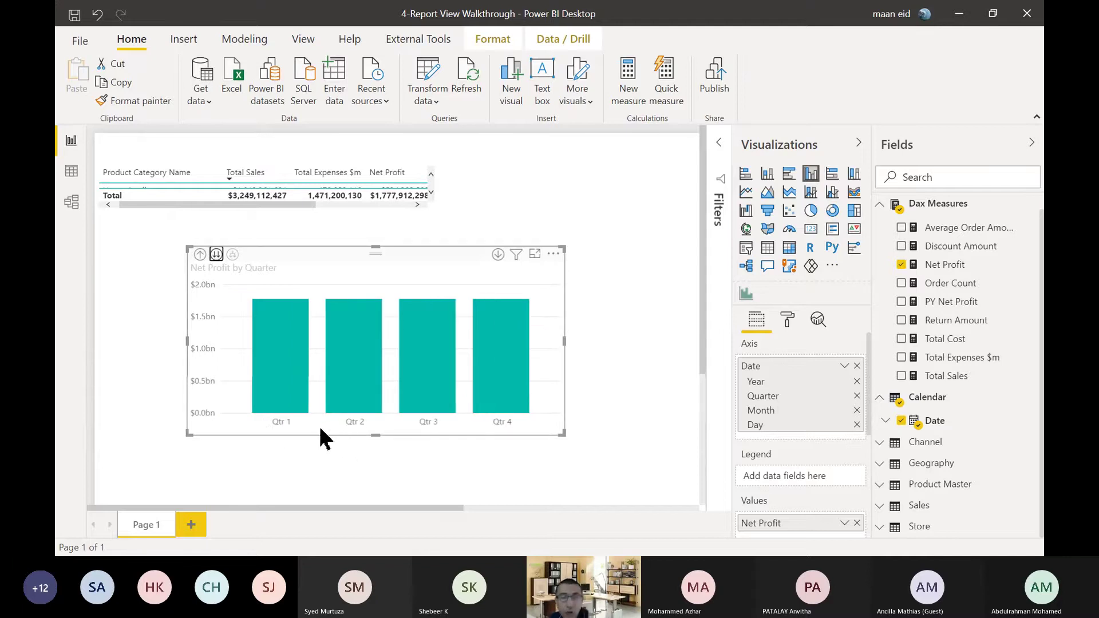
click(200, 254)
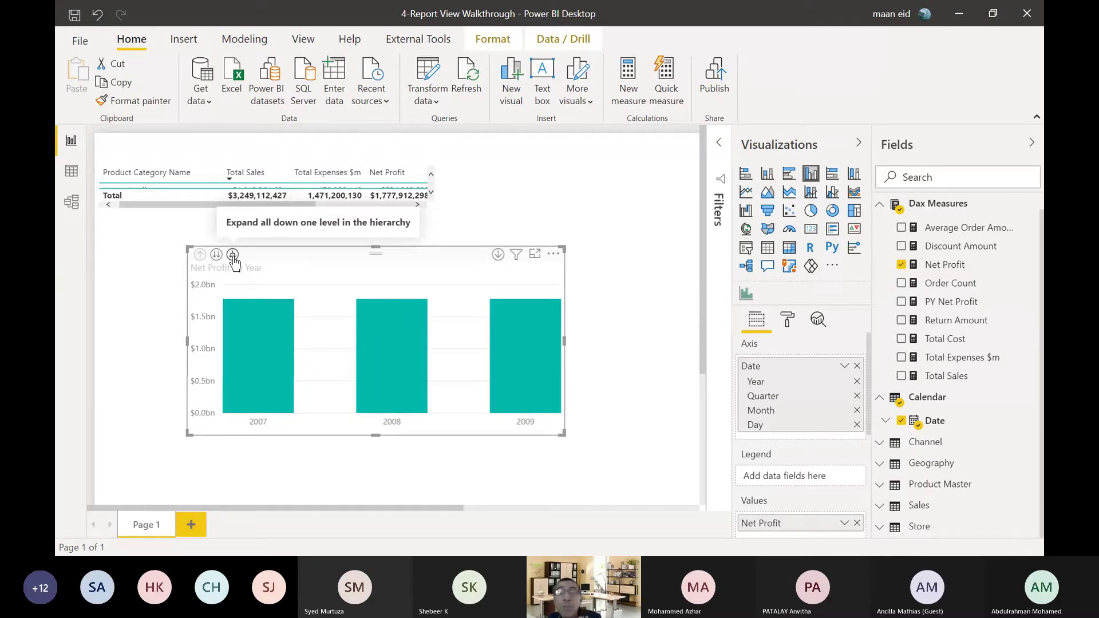
- Expand the chart's date hierarchy all down to year and quarter, and further to year, quarter and month
click(233, 256)
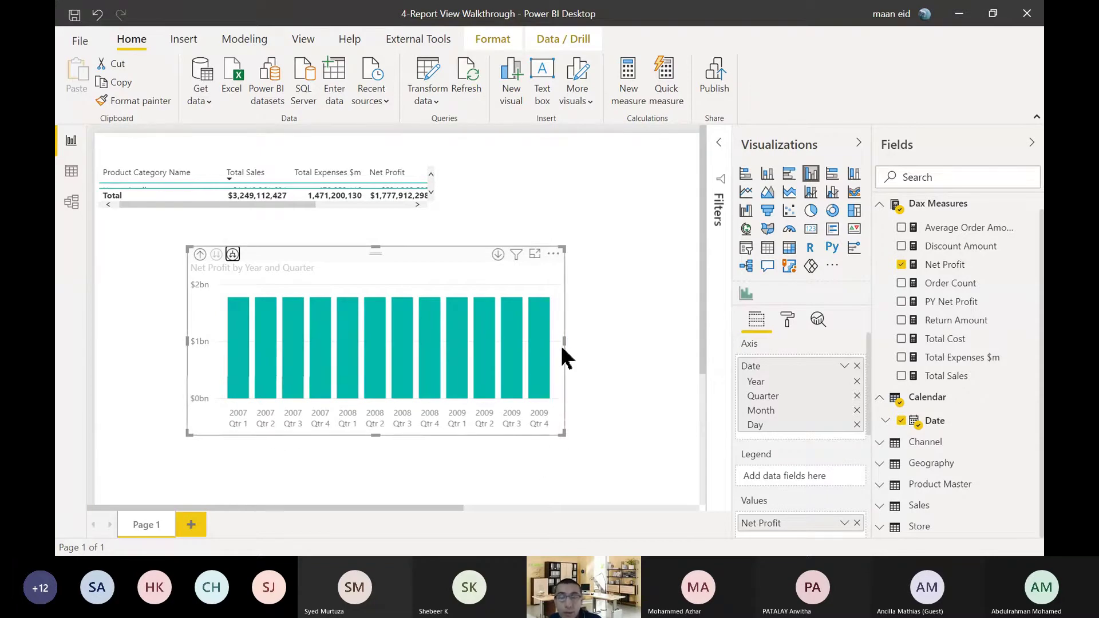
drag(573, 350, 670, 356)
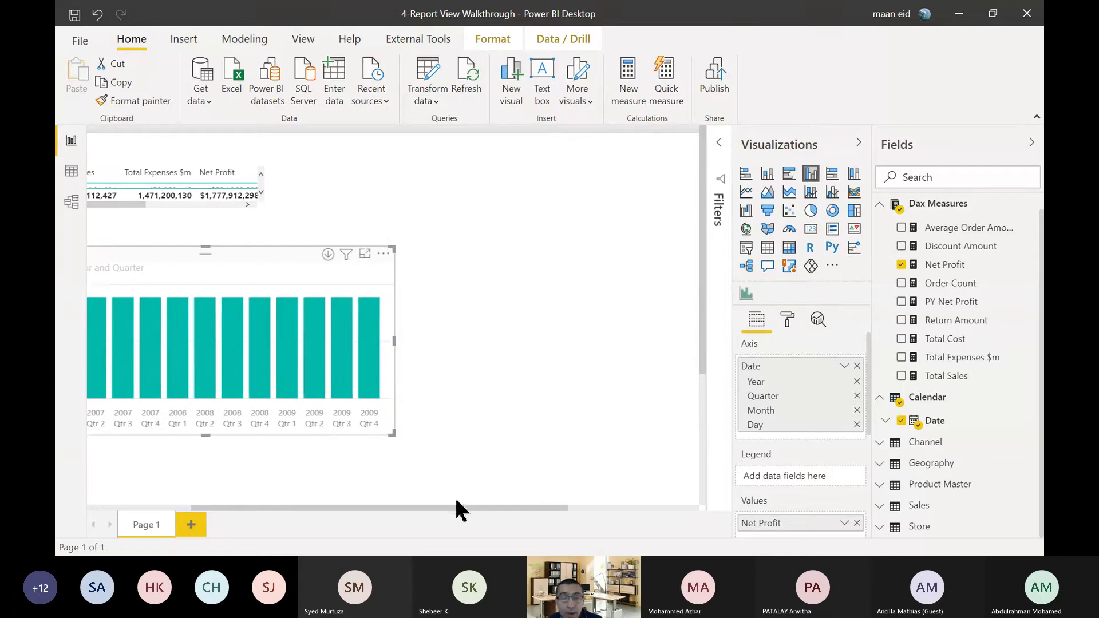
drag(457, 504, 355, 458)
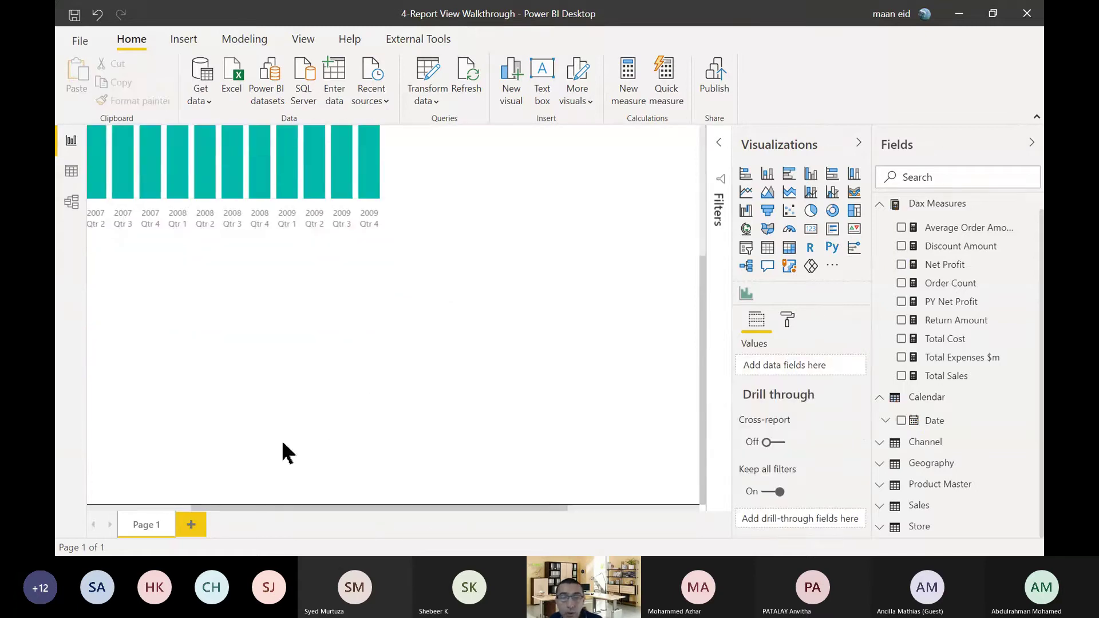
click(138, 507)
scroll(238, 397, up, 3)
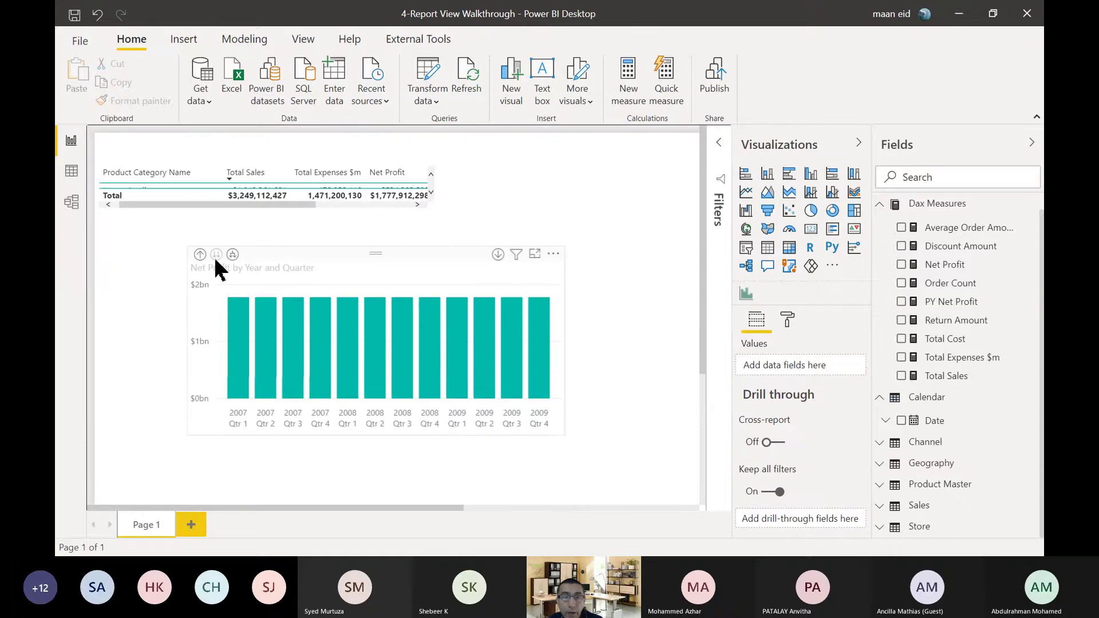
click(232, 254)
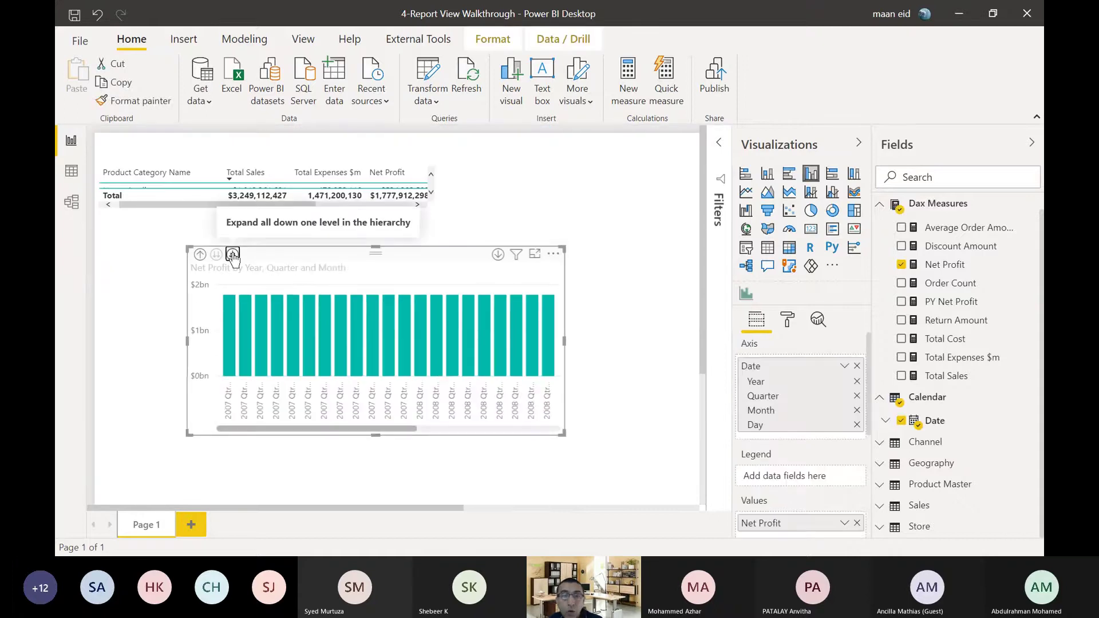
- Make the net profit chart taller by extending its lower edge and raising its upper edge toward the table
drag(375, 434, 380, 473)
scroll(380, 490, down, 3)
scroll(380, 393, up, 3)
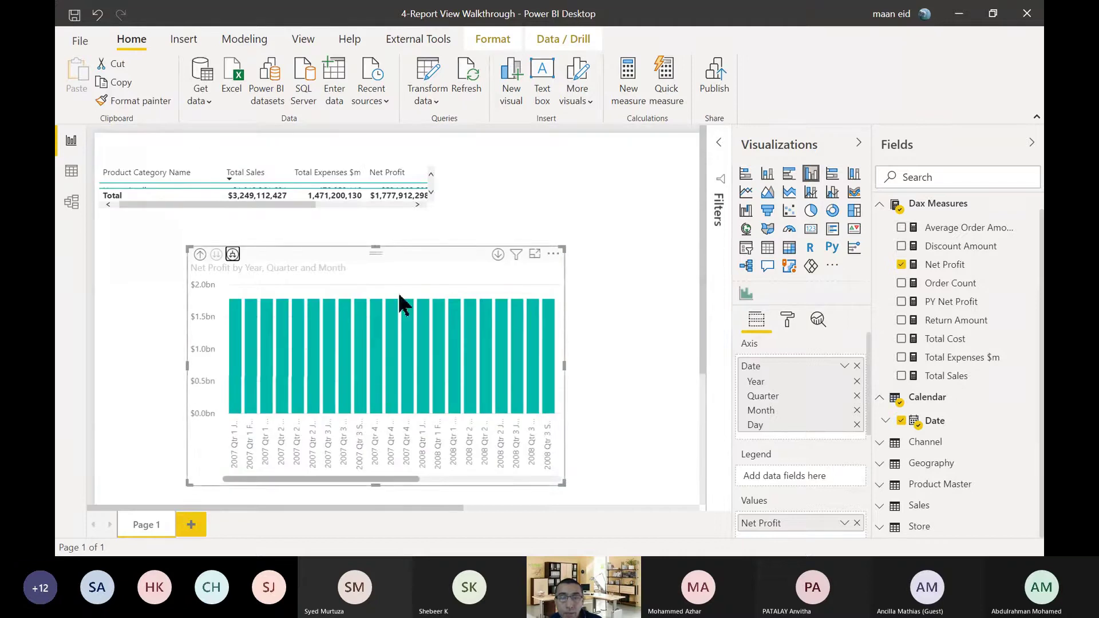
drag(374, 234, 373, 222)
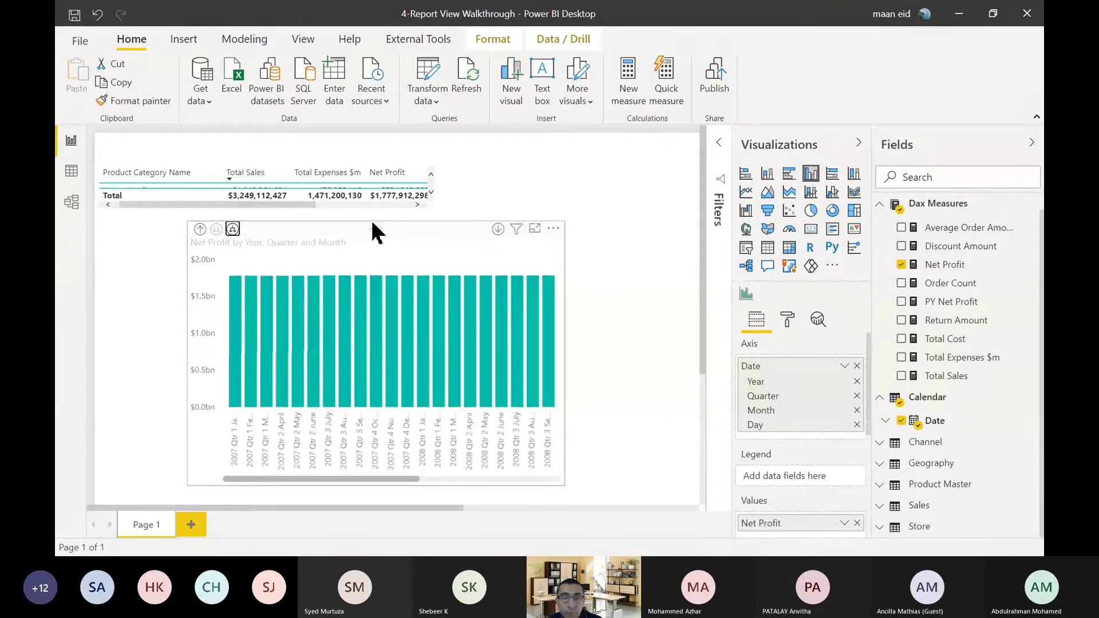
- Drill the chart back up to the year level, check the quarter level briefly, and widen the year chart slightly
click(200, 229)
click(199, 229)
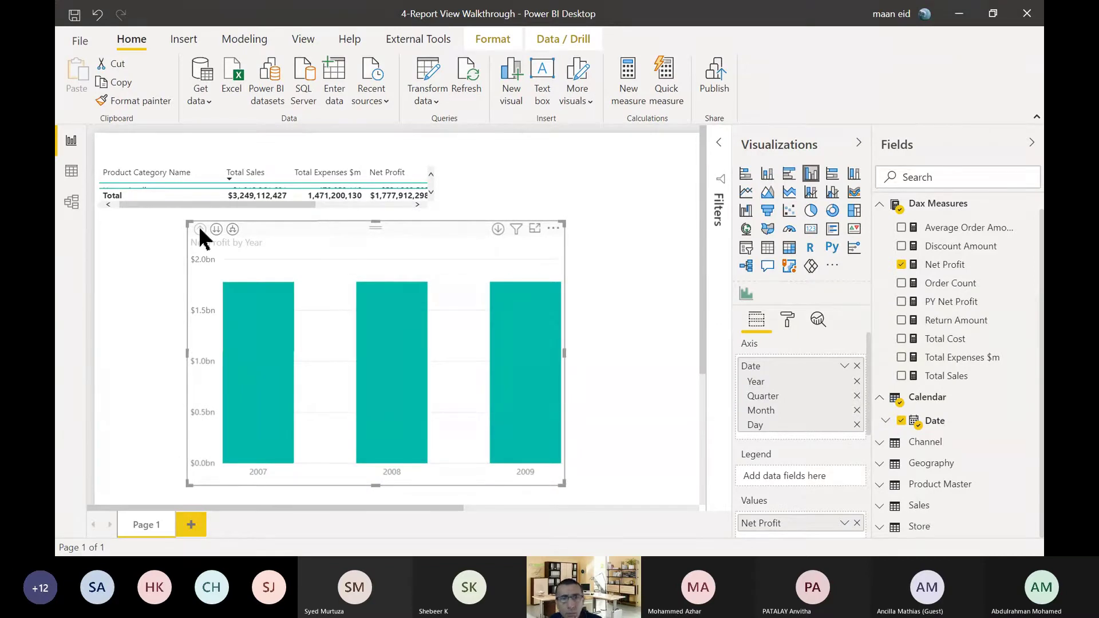
click(217, 229)
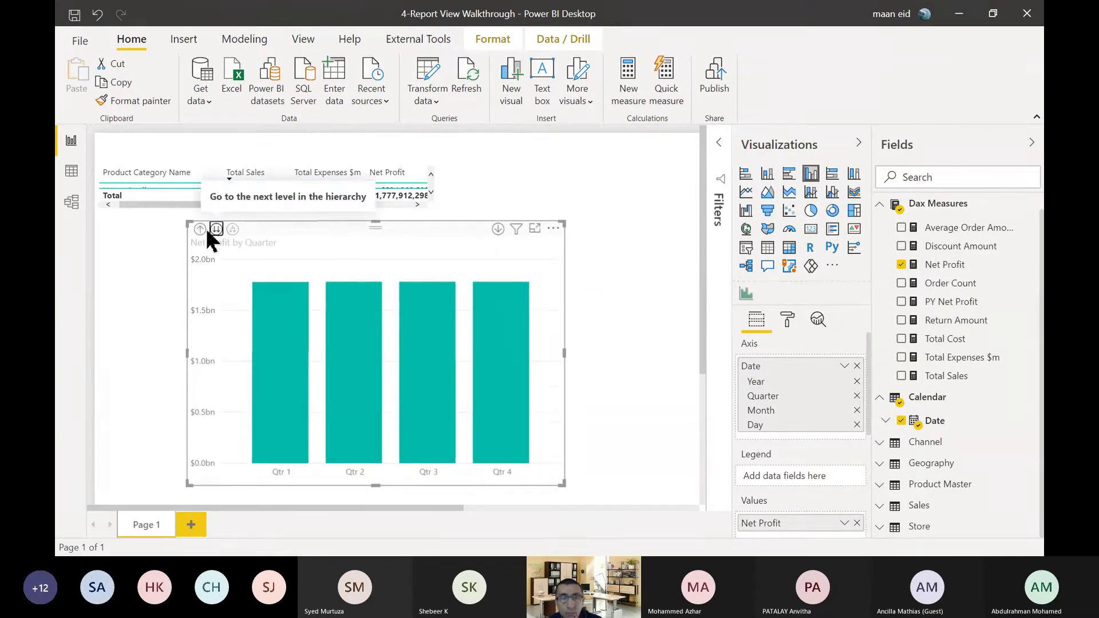
click(200, 229)
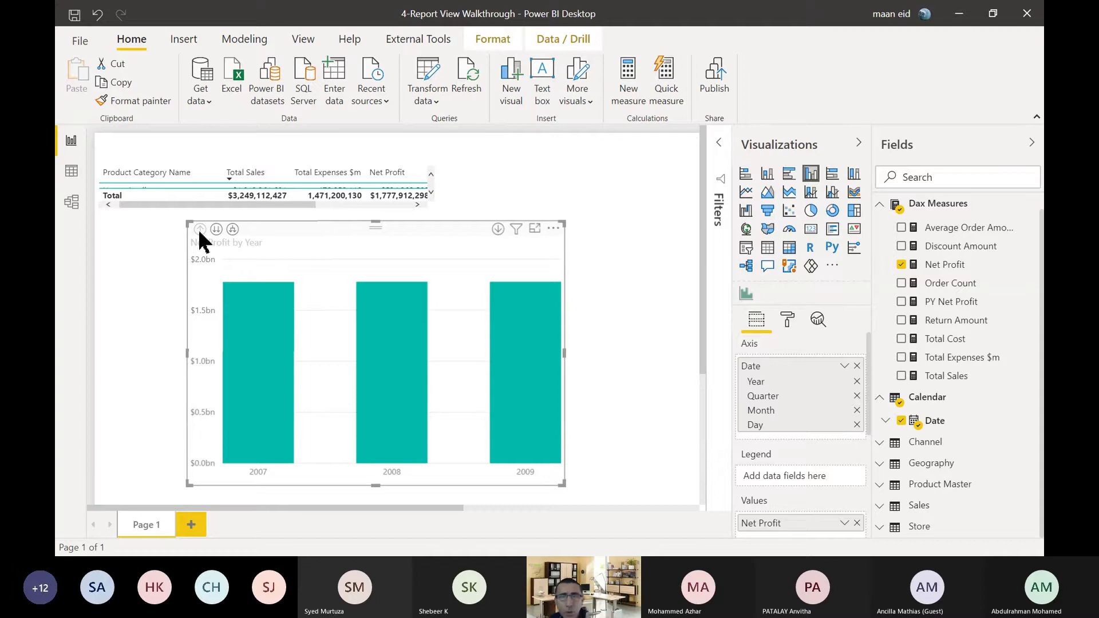
mouse_move(284, 456)
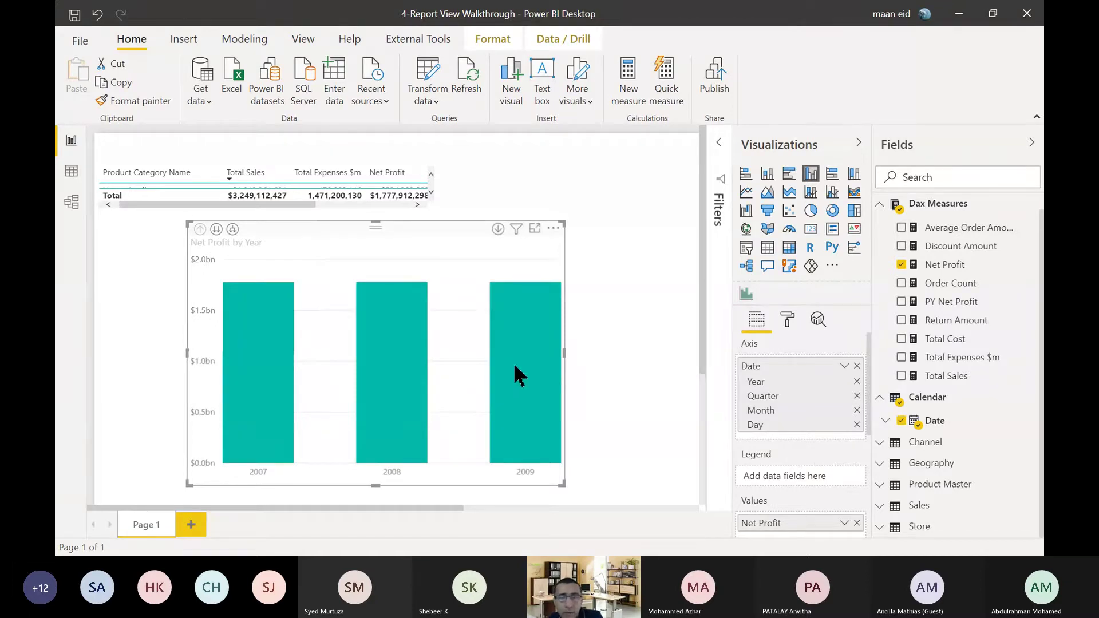
drag(564, 355, 601, 363)
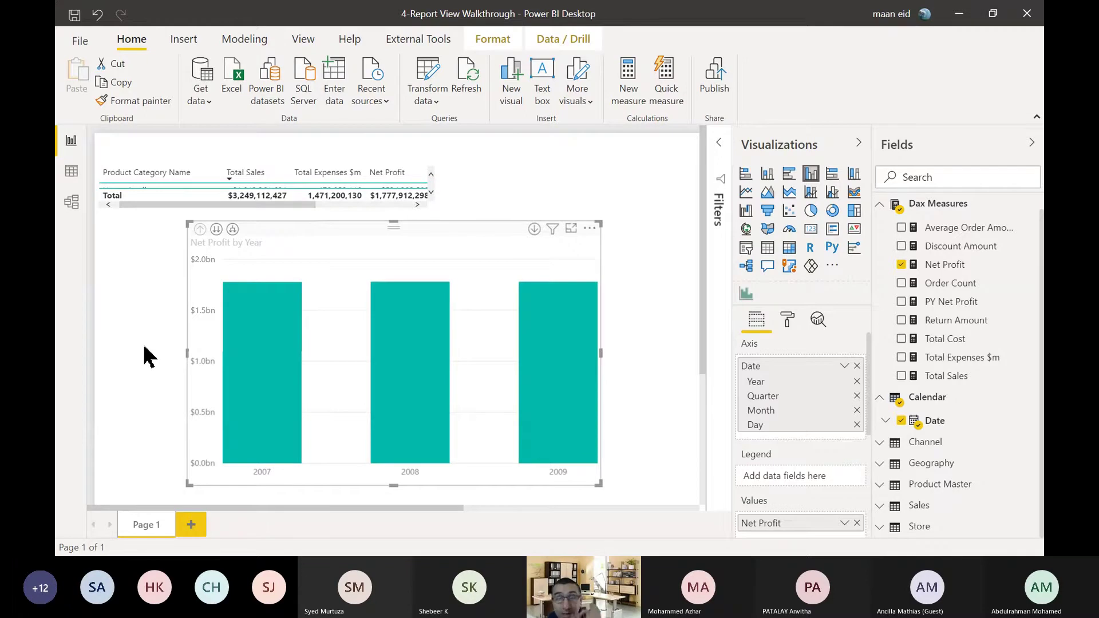
- In the model diagram, place the Calendar table above Sales and relate its Date column to the Sales table's date column
click(73, 211)
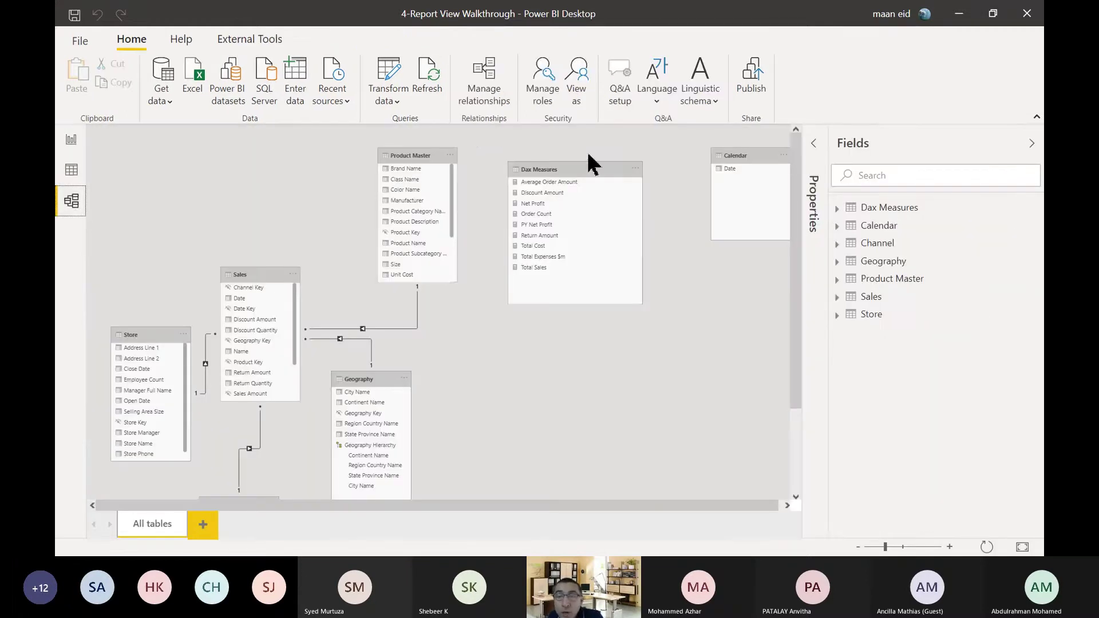
drag(740, 155, 200, 158)
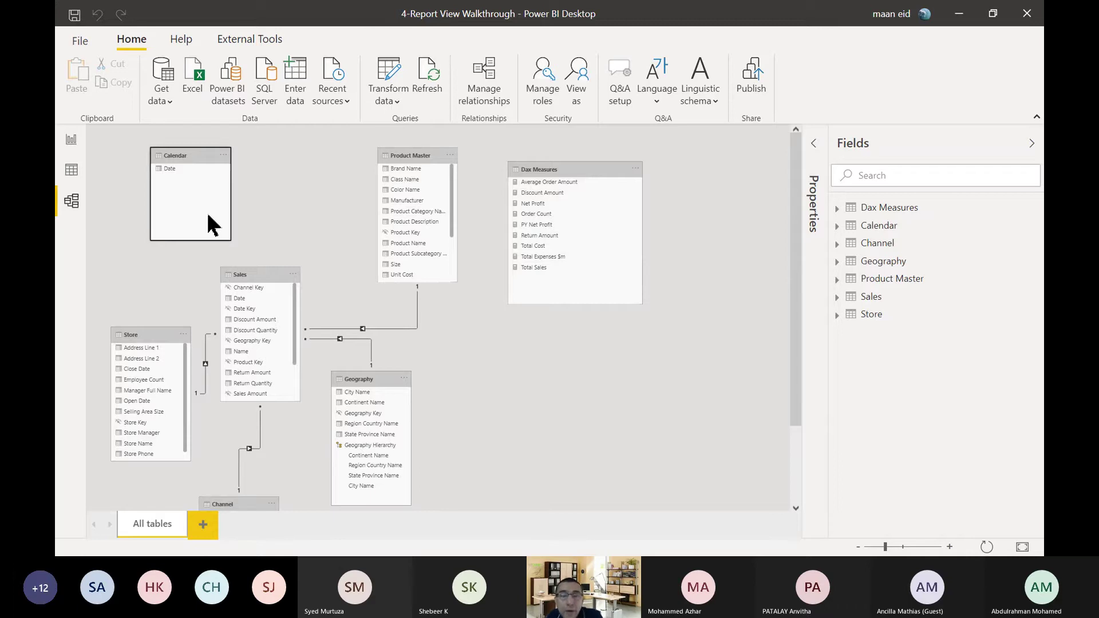
click(167, 169)
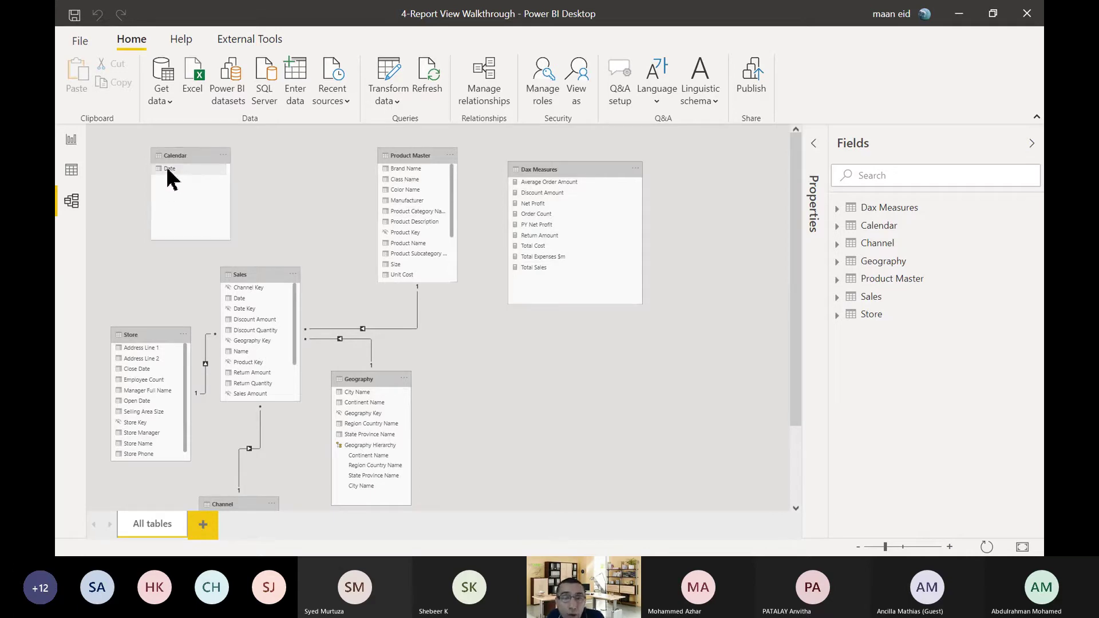
drag(167, 170, 255, 309)
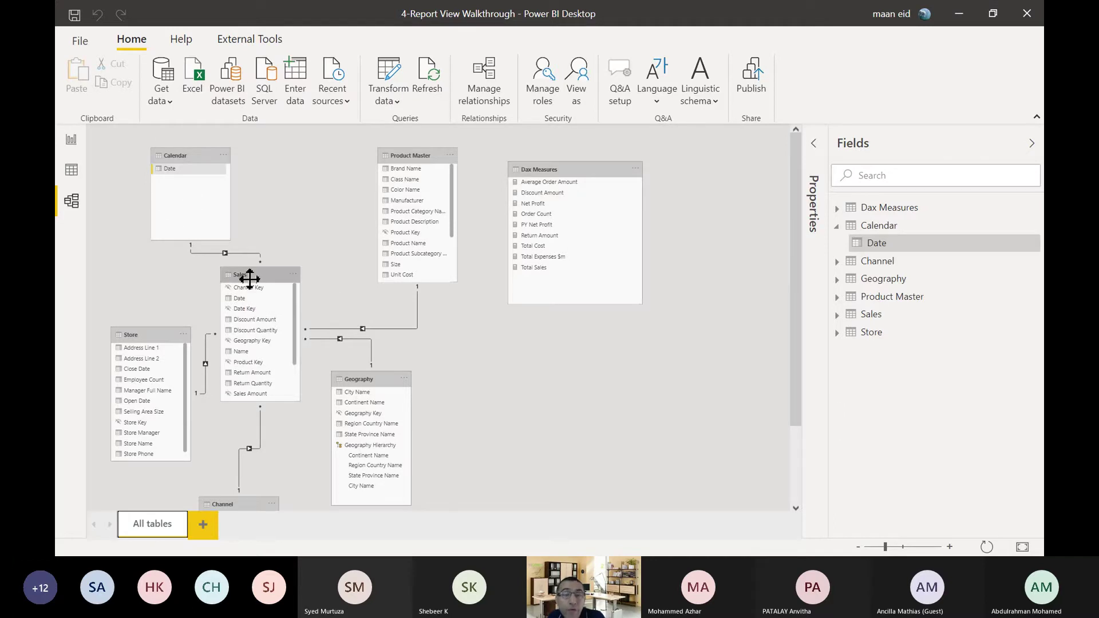
- Return to the report, compare net profit by year and by quarter, and expand the chart to year and quarter
click(70, 141)
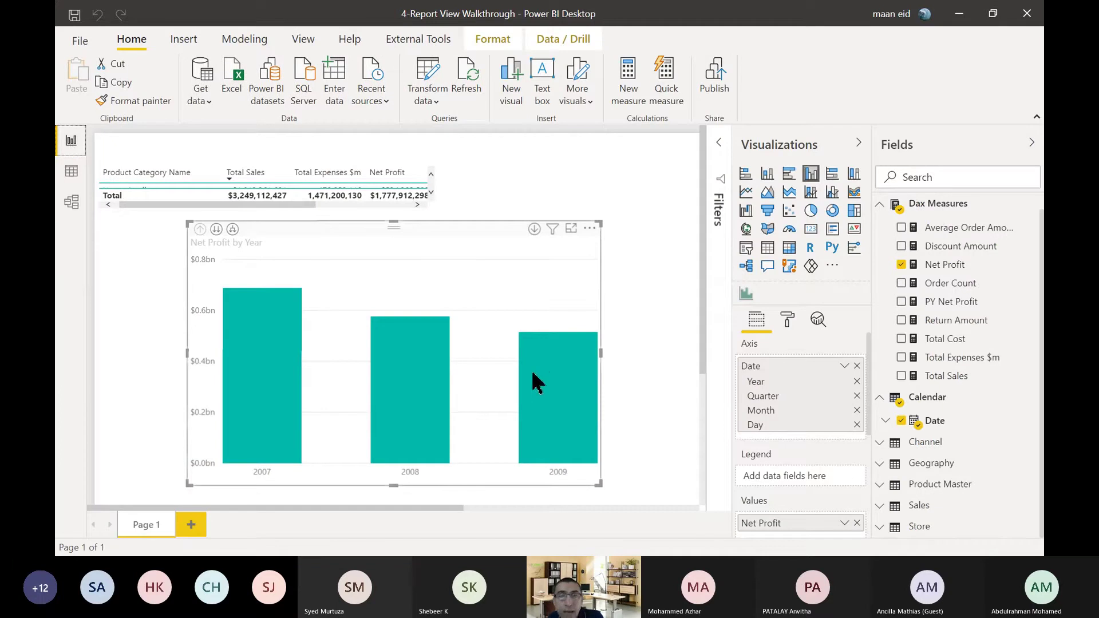
mouse_move(532, 372)
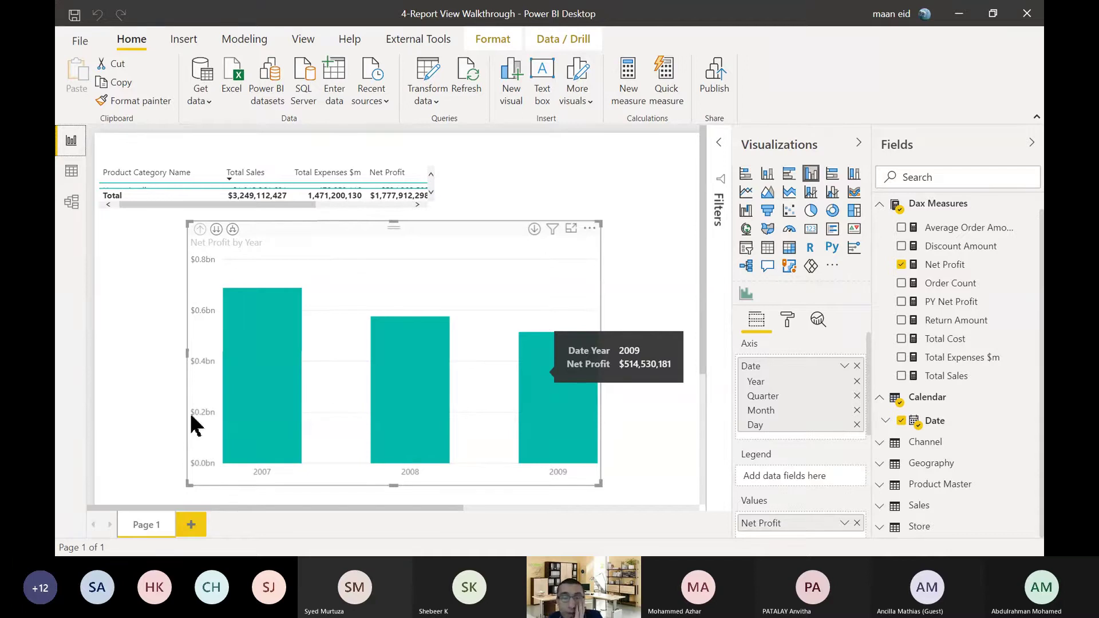
click(216, 229)
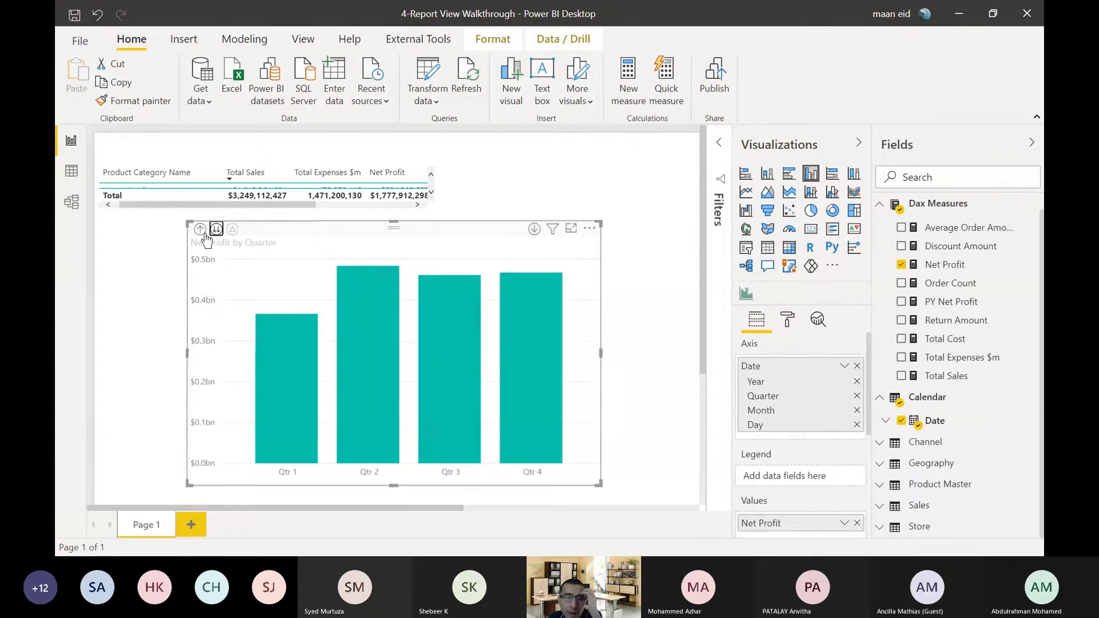
click(200, 229)
click(232, 229)
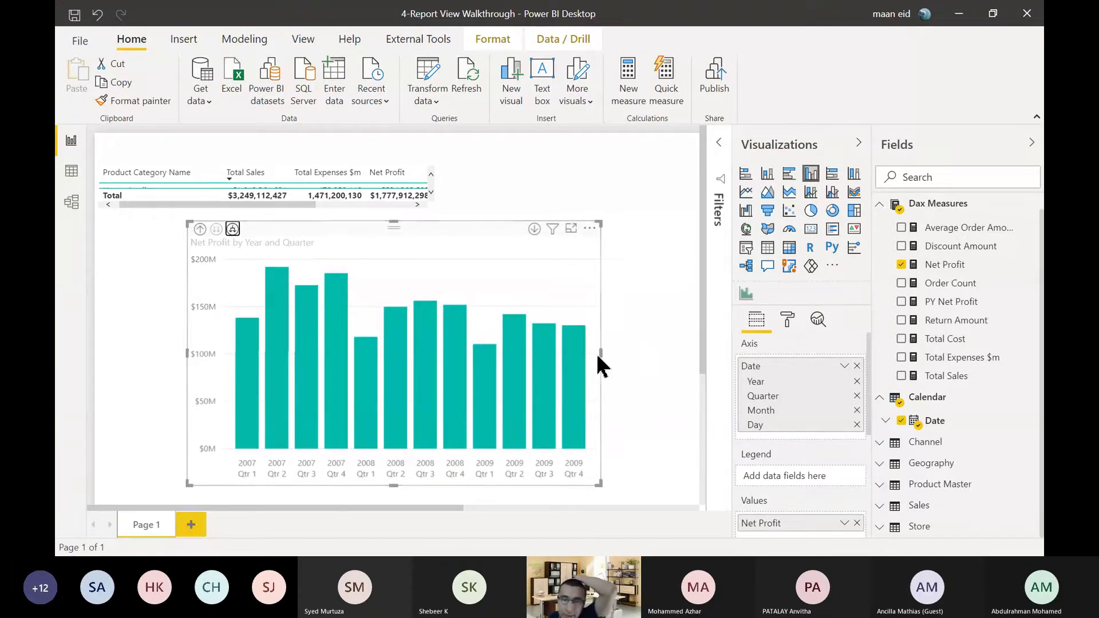
- Try to widen the Net Profit by Year and Quarter chart and undo the resize
drag(599, 352, 643, 367)
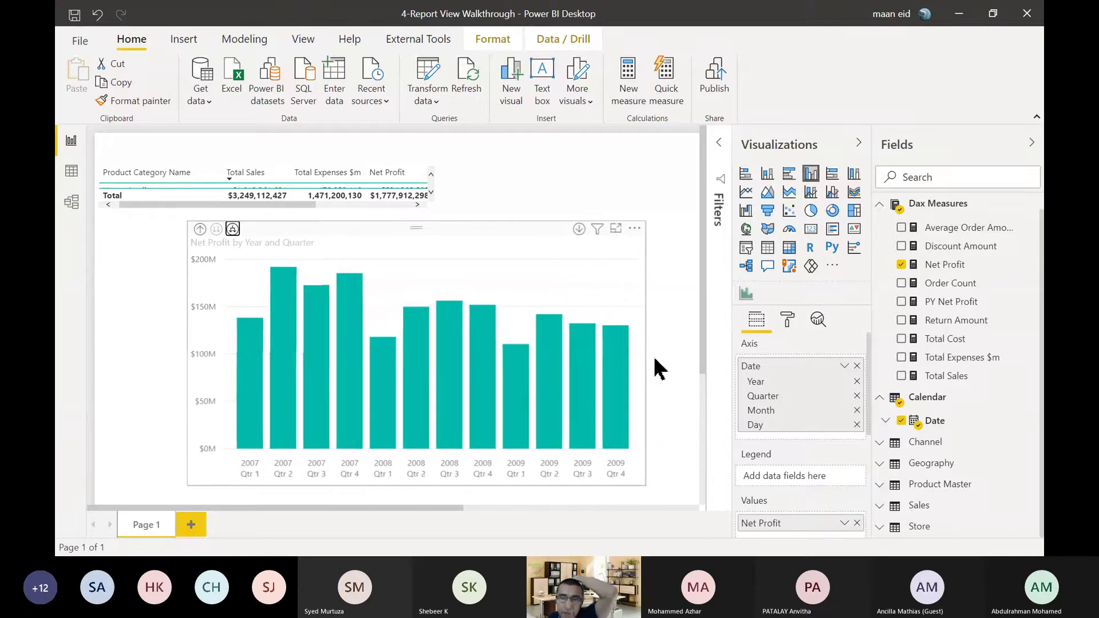
key(ctrl+z)
scroll(641, 365, right, 3)
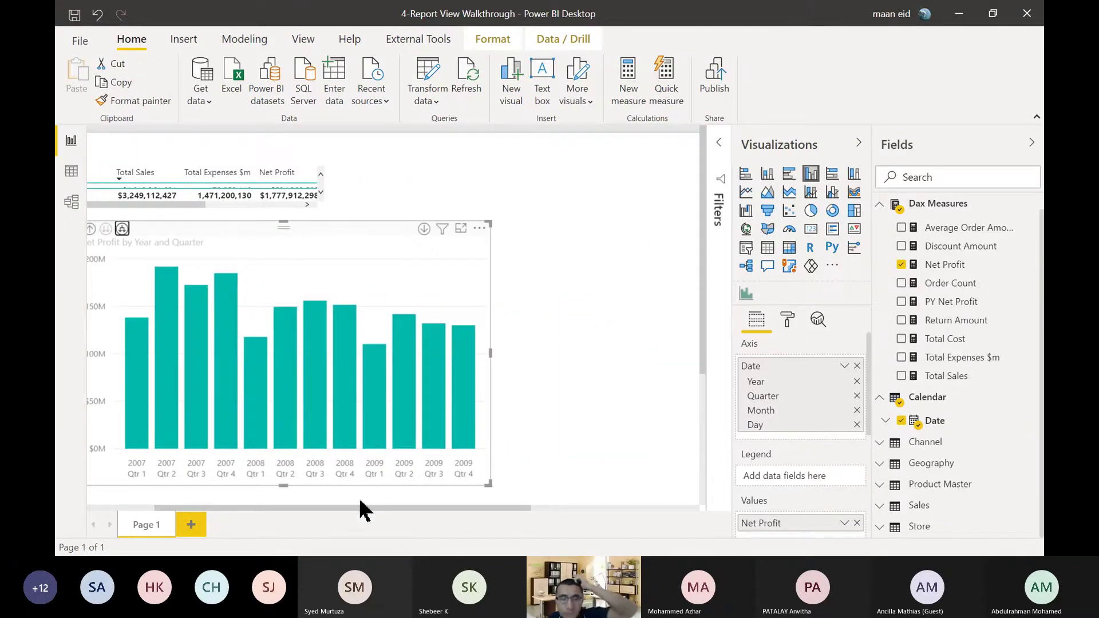
drag(362, 509, 305, 509)
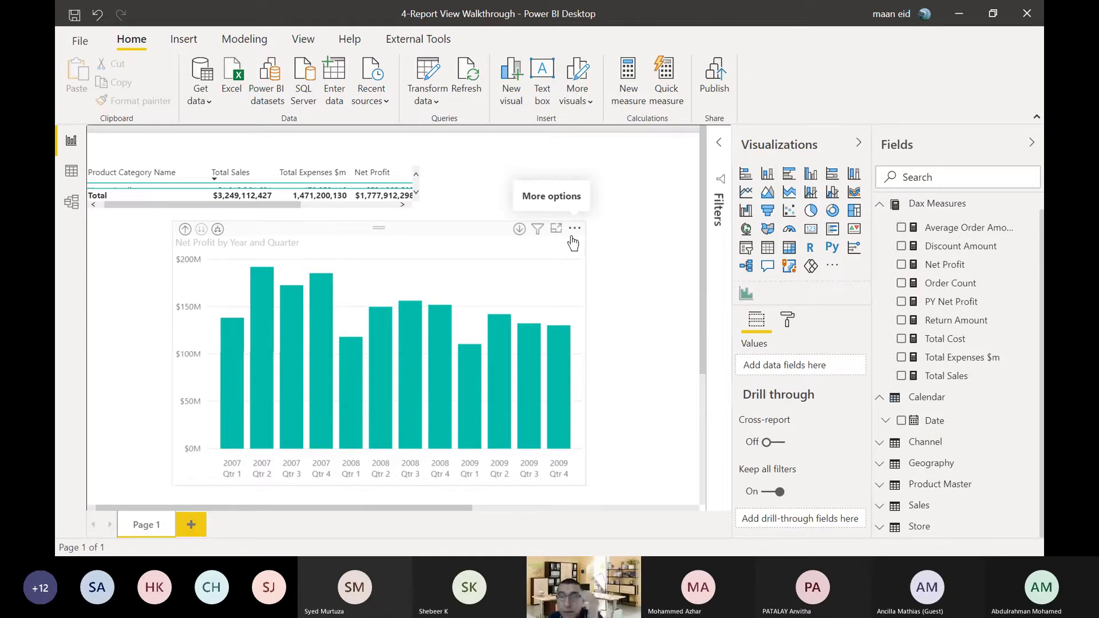
click(474, 233)
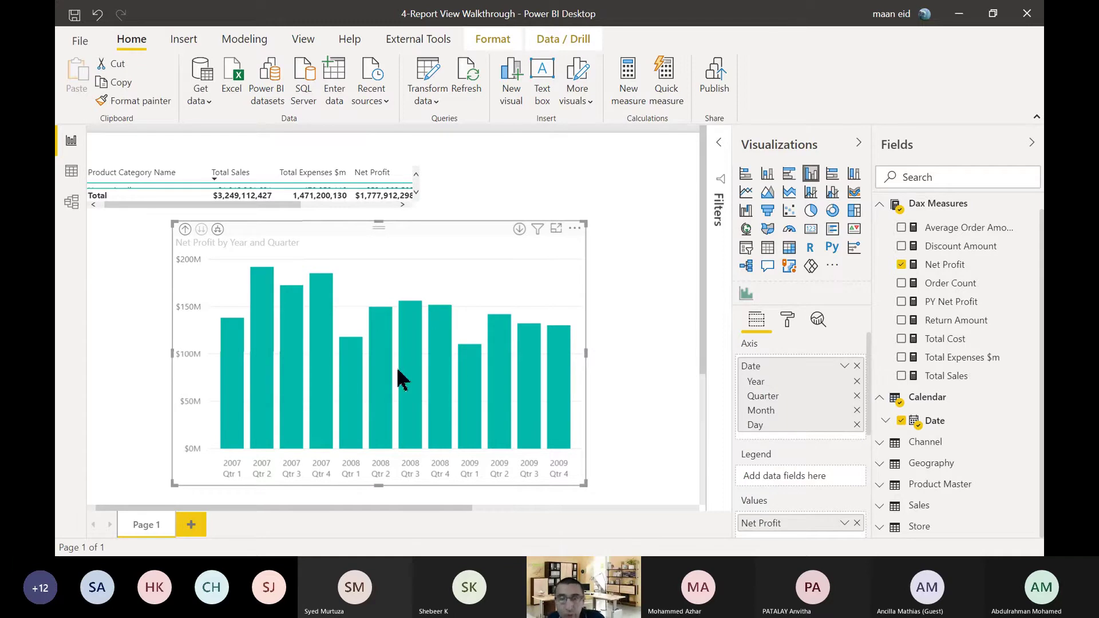
mouse_move(586, 353)
mouse_down()
mouse_move(642, 363)
mouse_move(669, 350)
mouse_move(594, 361)
mouse_up()
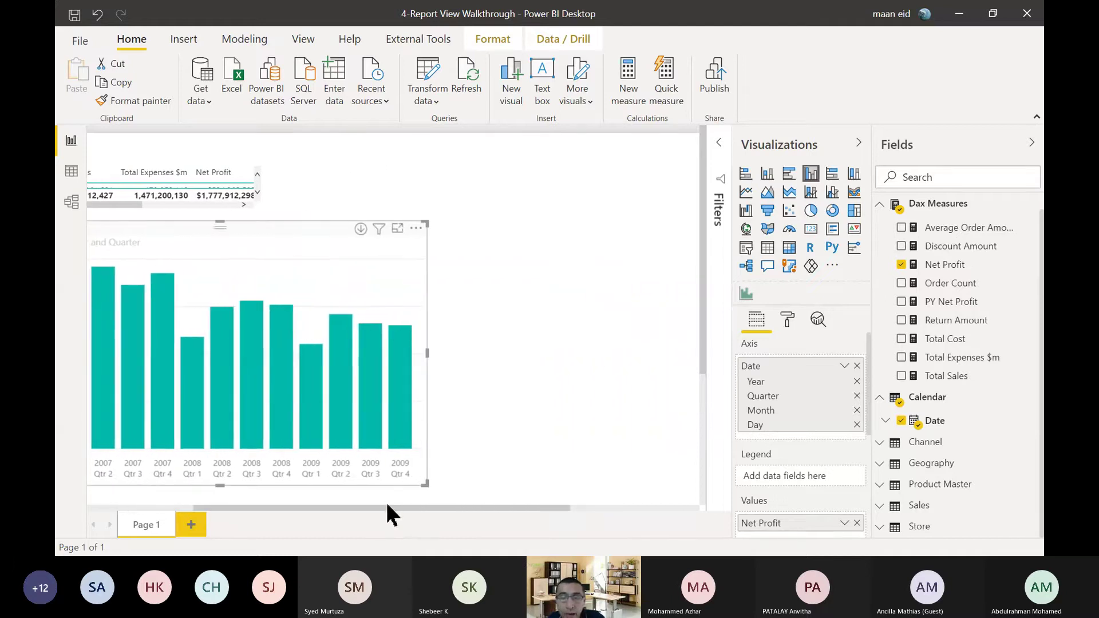
drag(380, 507, 332, 507)
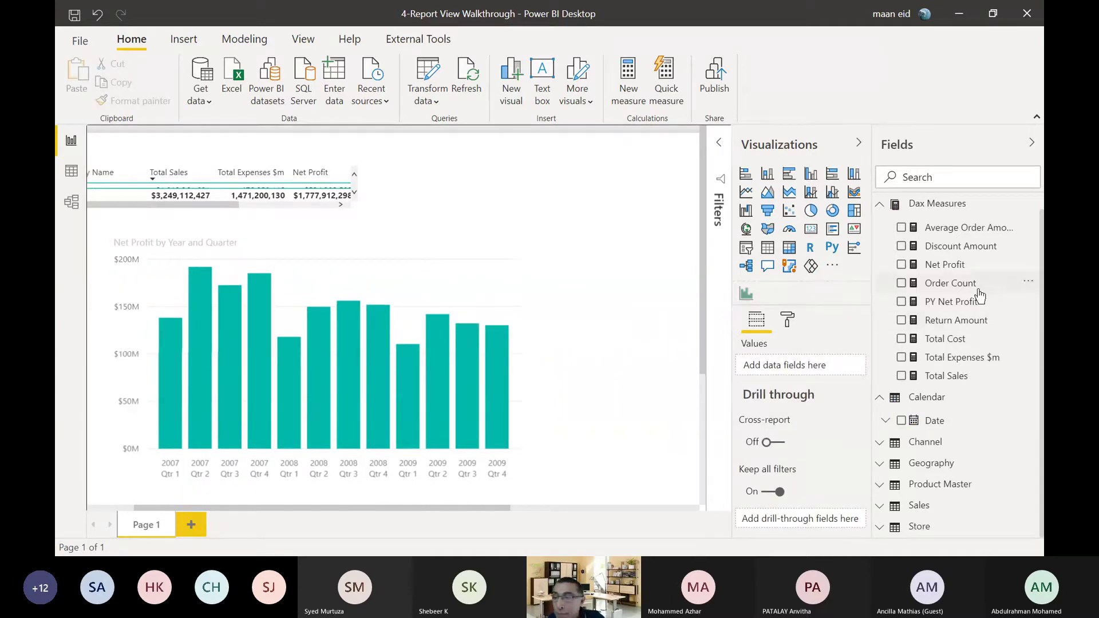